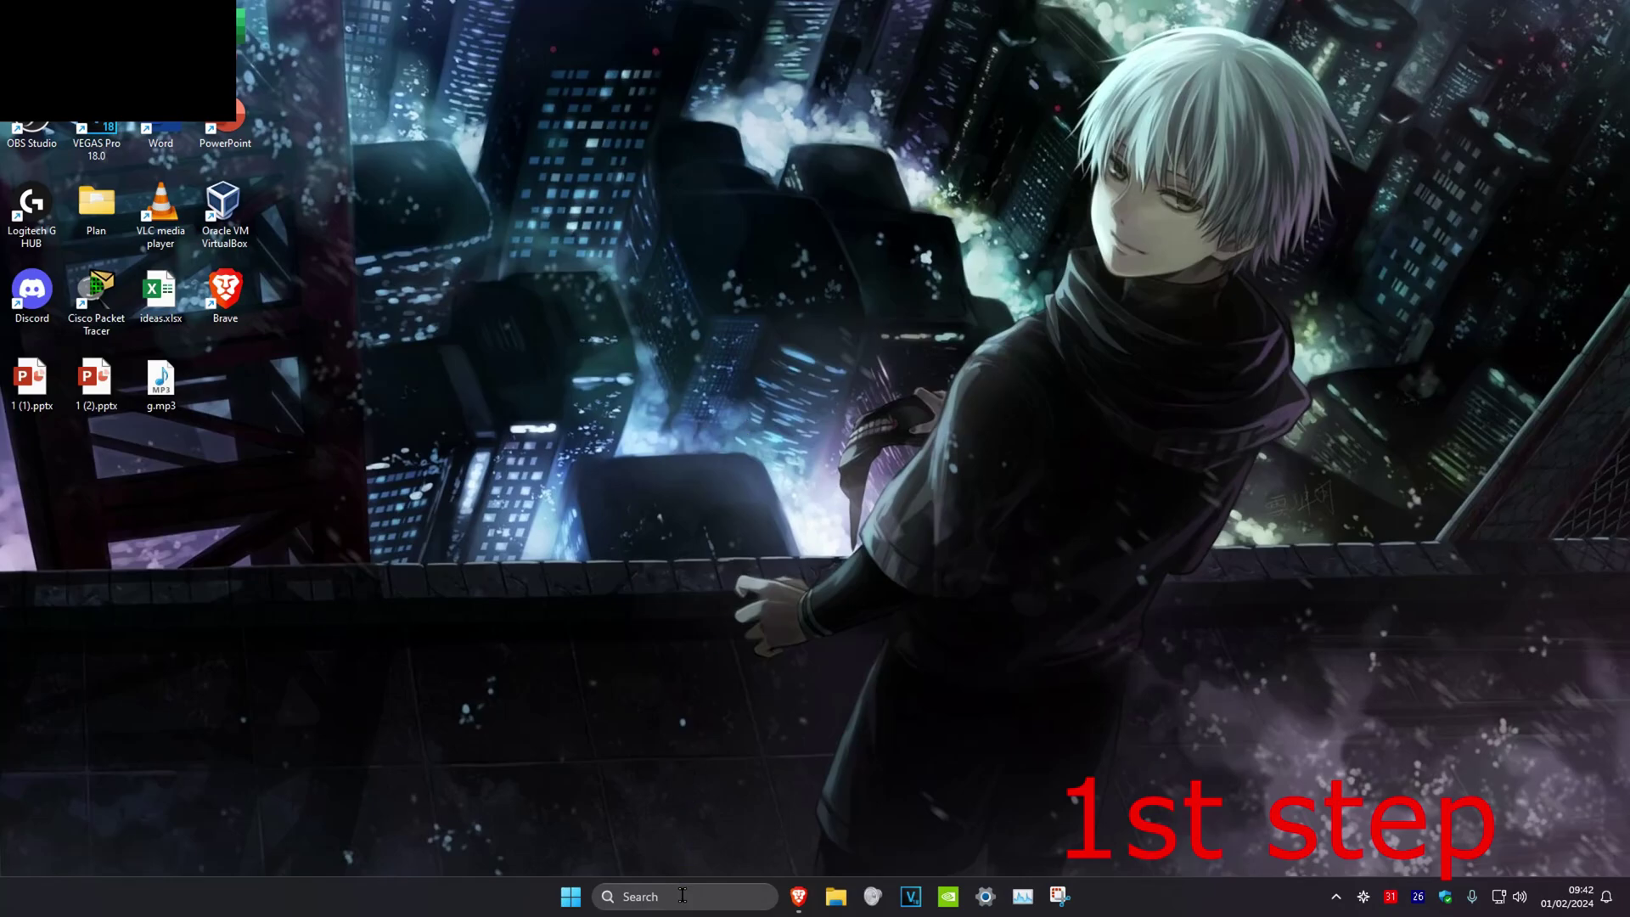
# Open Game Mode settings, then launch Registry Editor from search and approve the UAC prompt
pyautogui.press('super')
pyautogui.write('game mode settings')
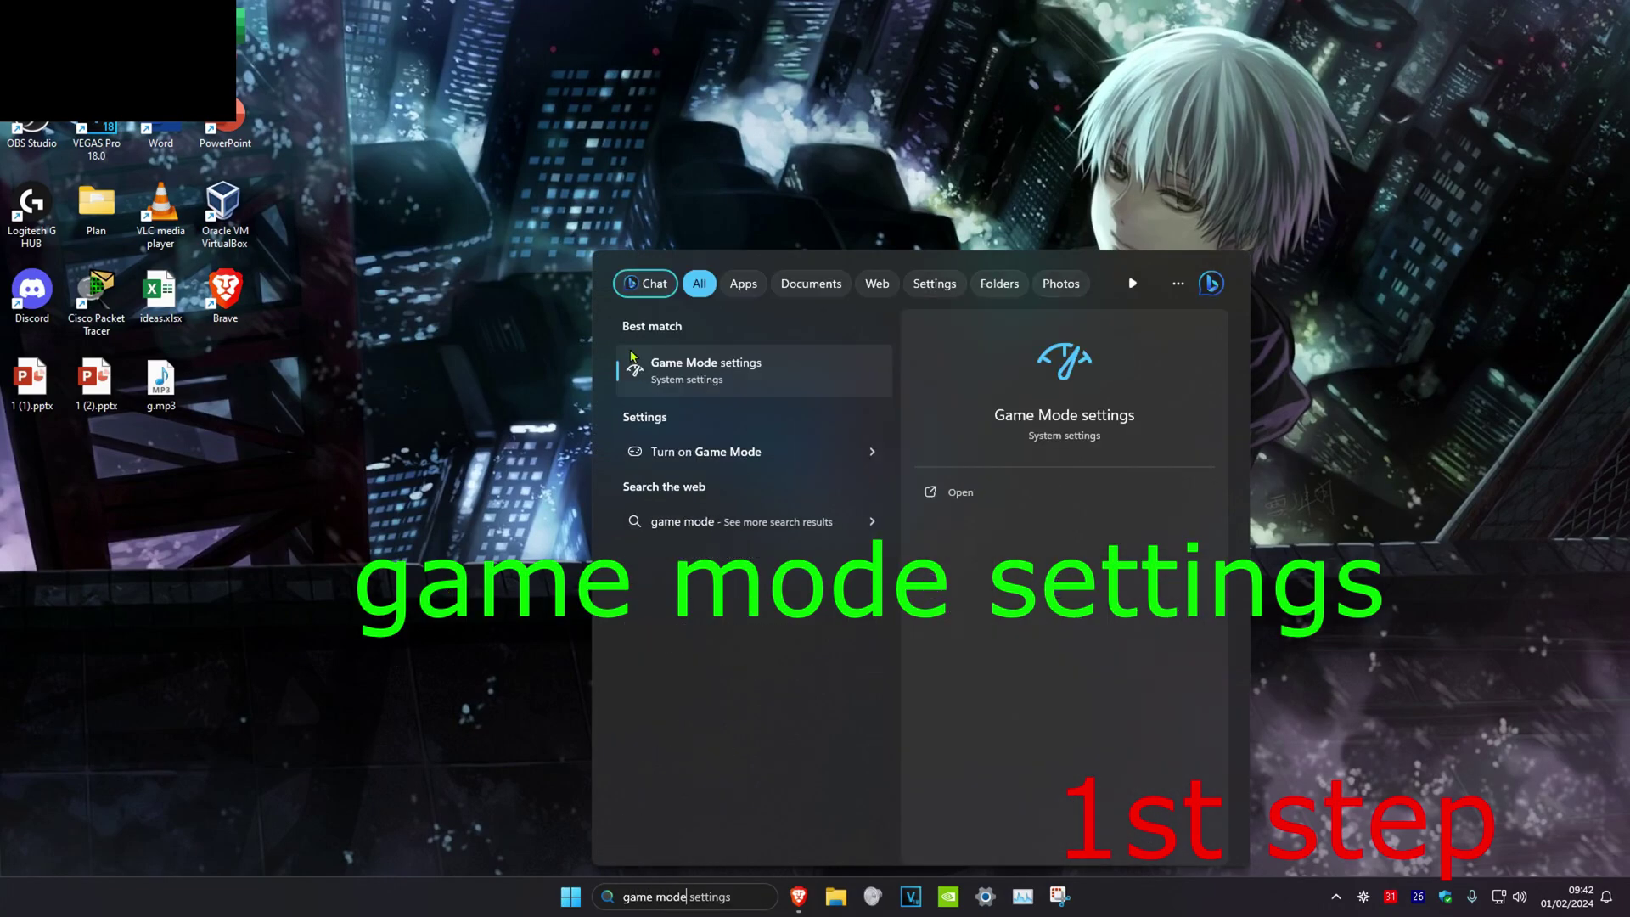
pyautogui.press('Return')
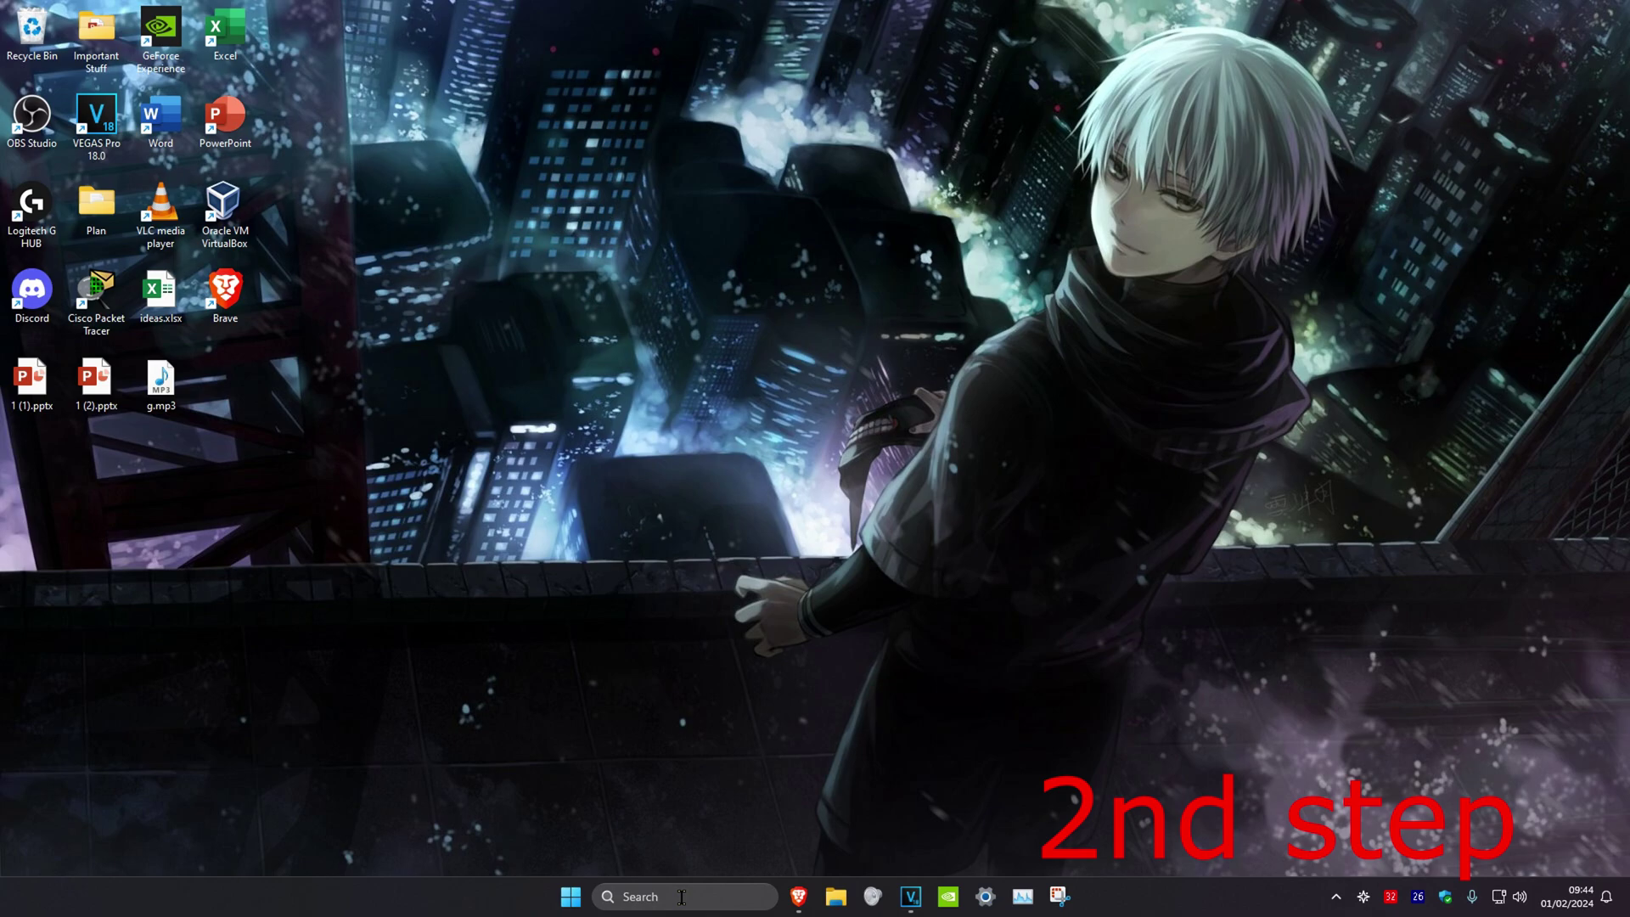
pyautogui.press('super')
pyautogui.write('regis')
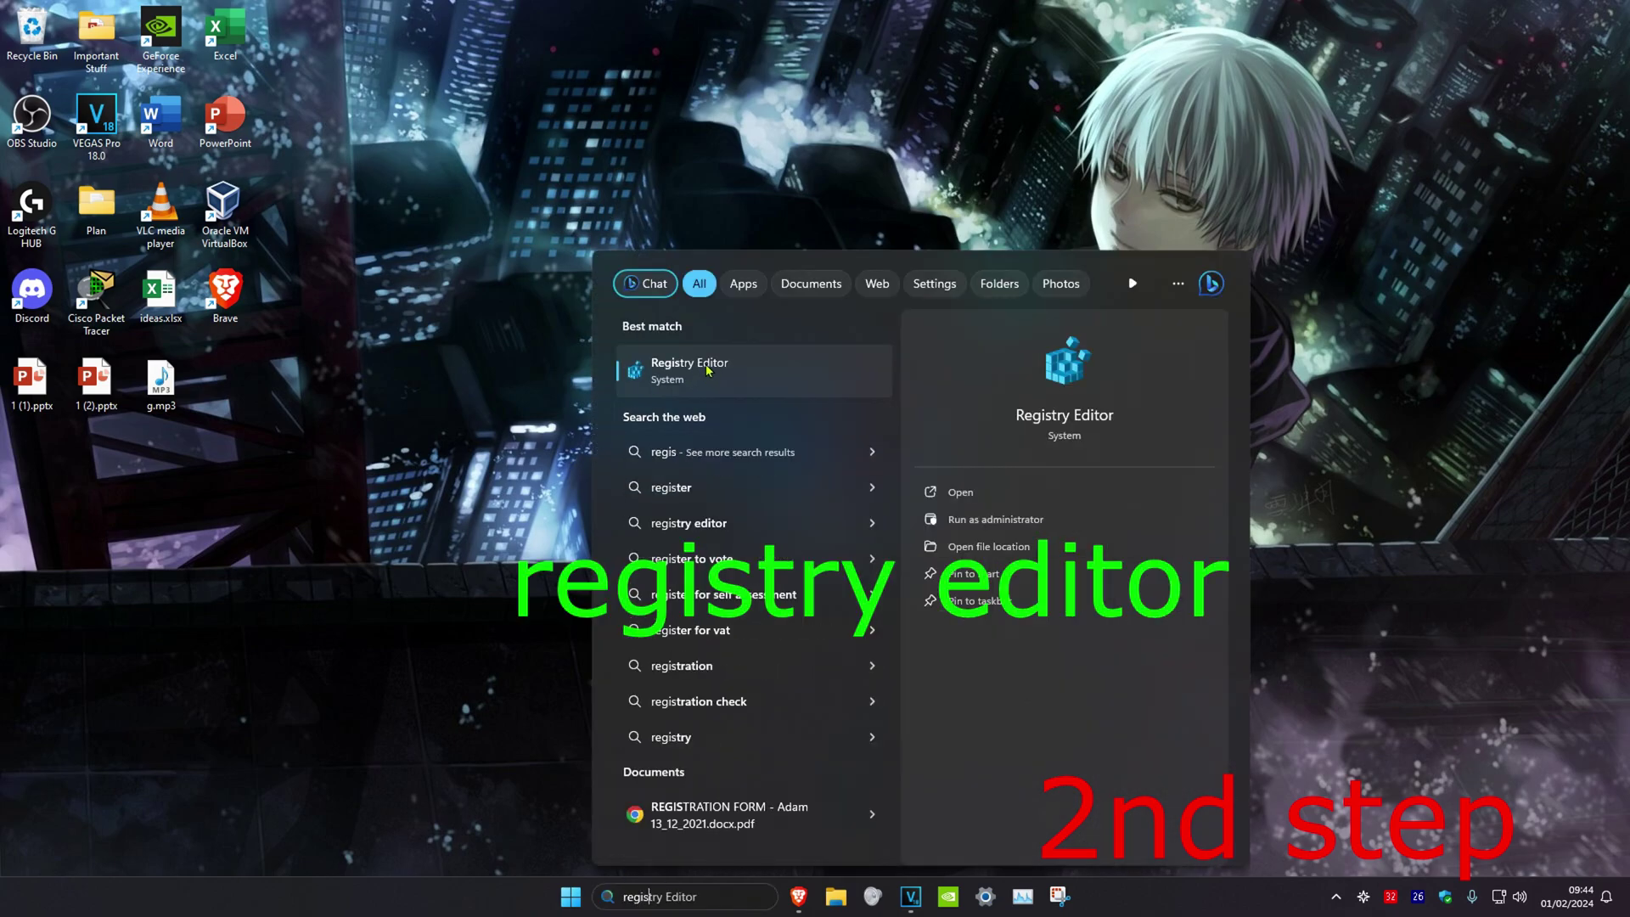
pyautogui.click(708, 368)
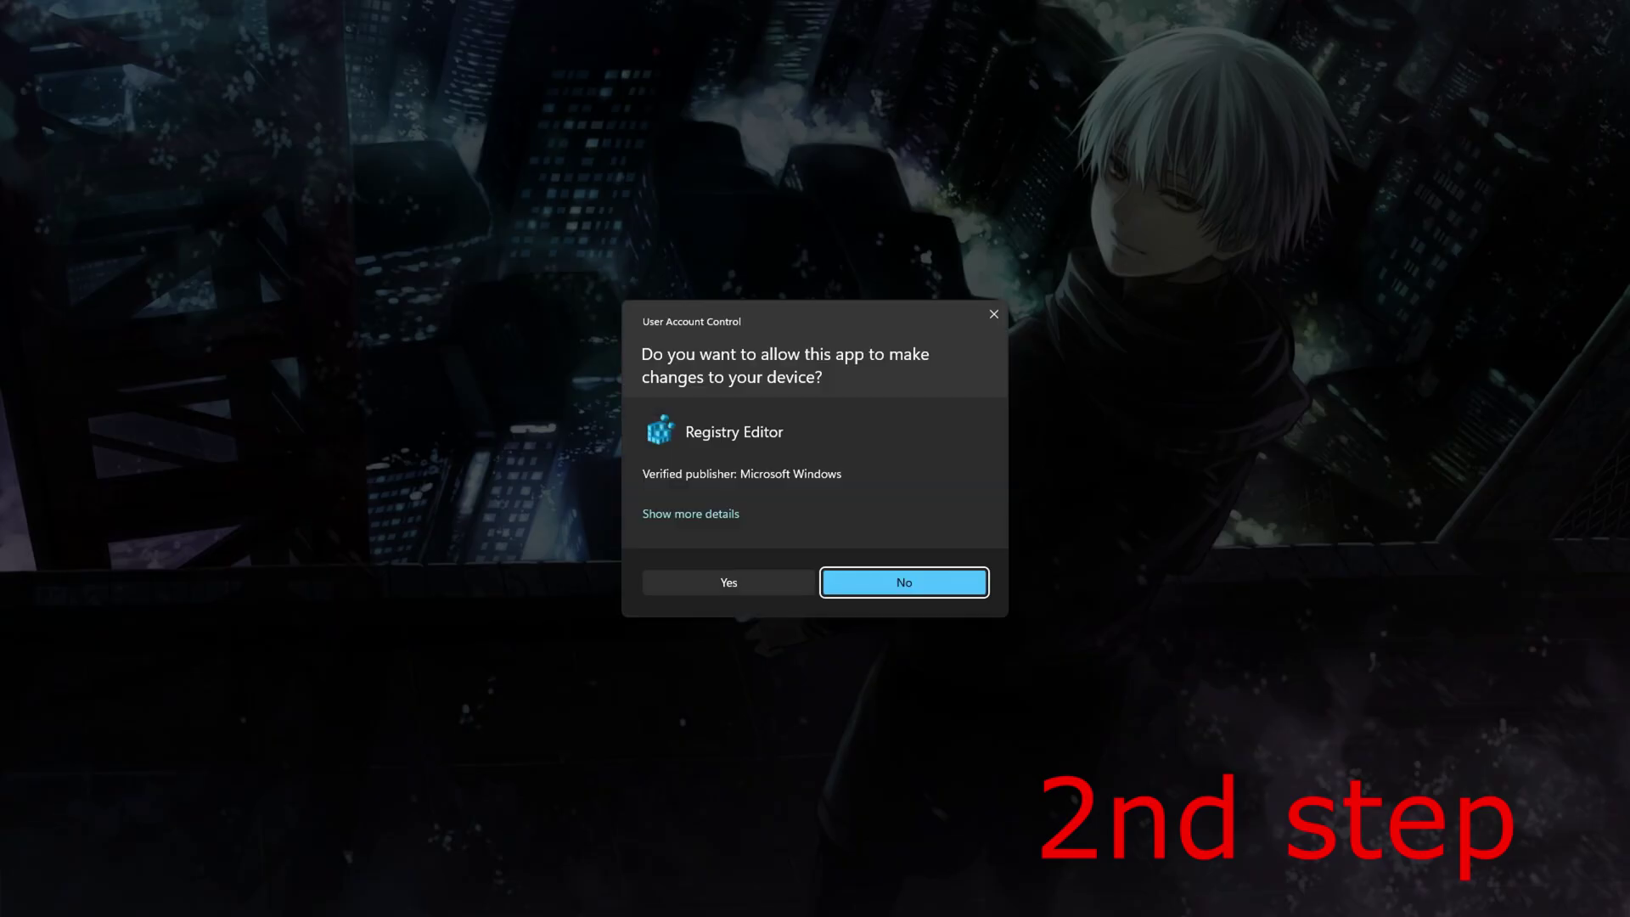
pyautogui.hotkey('alt', 'y')
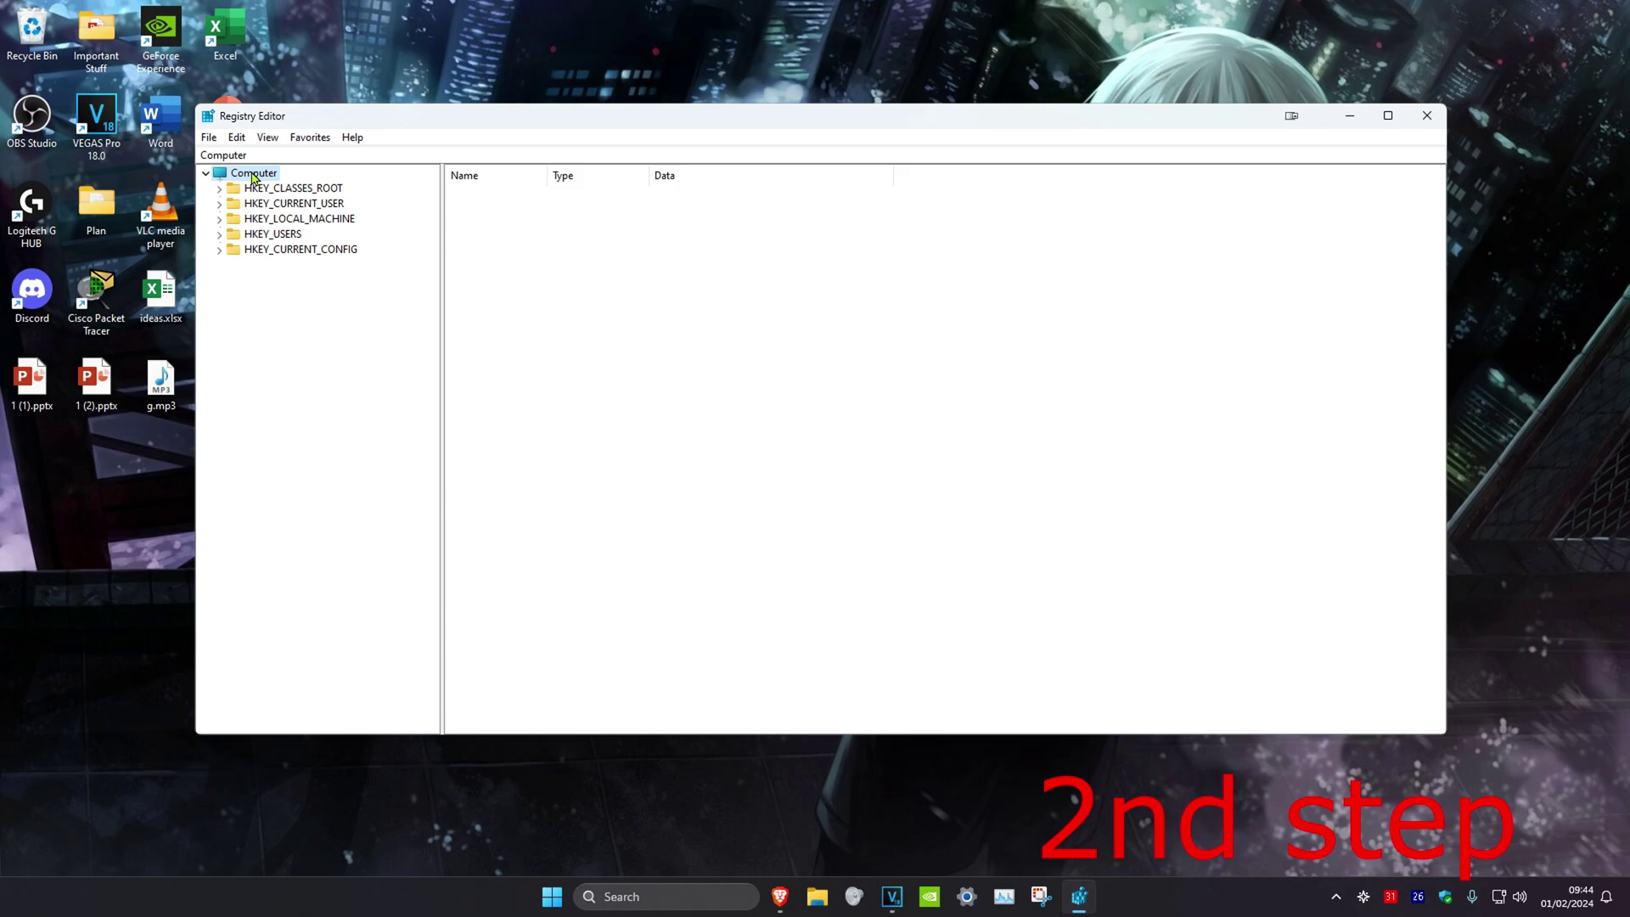
# Navigate to HKEY_CURRENT_USER\System\GameConfigStore to list its GameDVR values
pyautogui.click(293, 208)
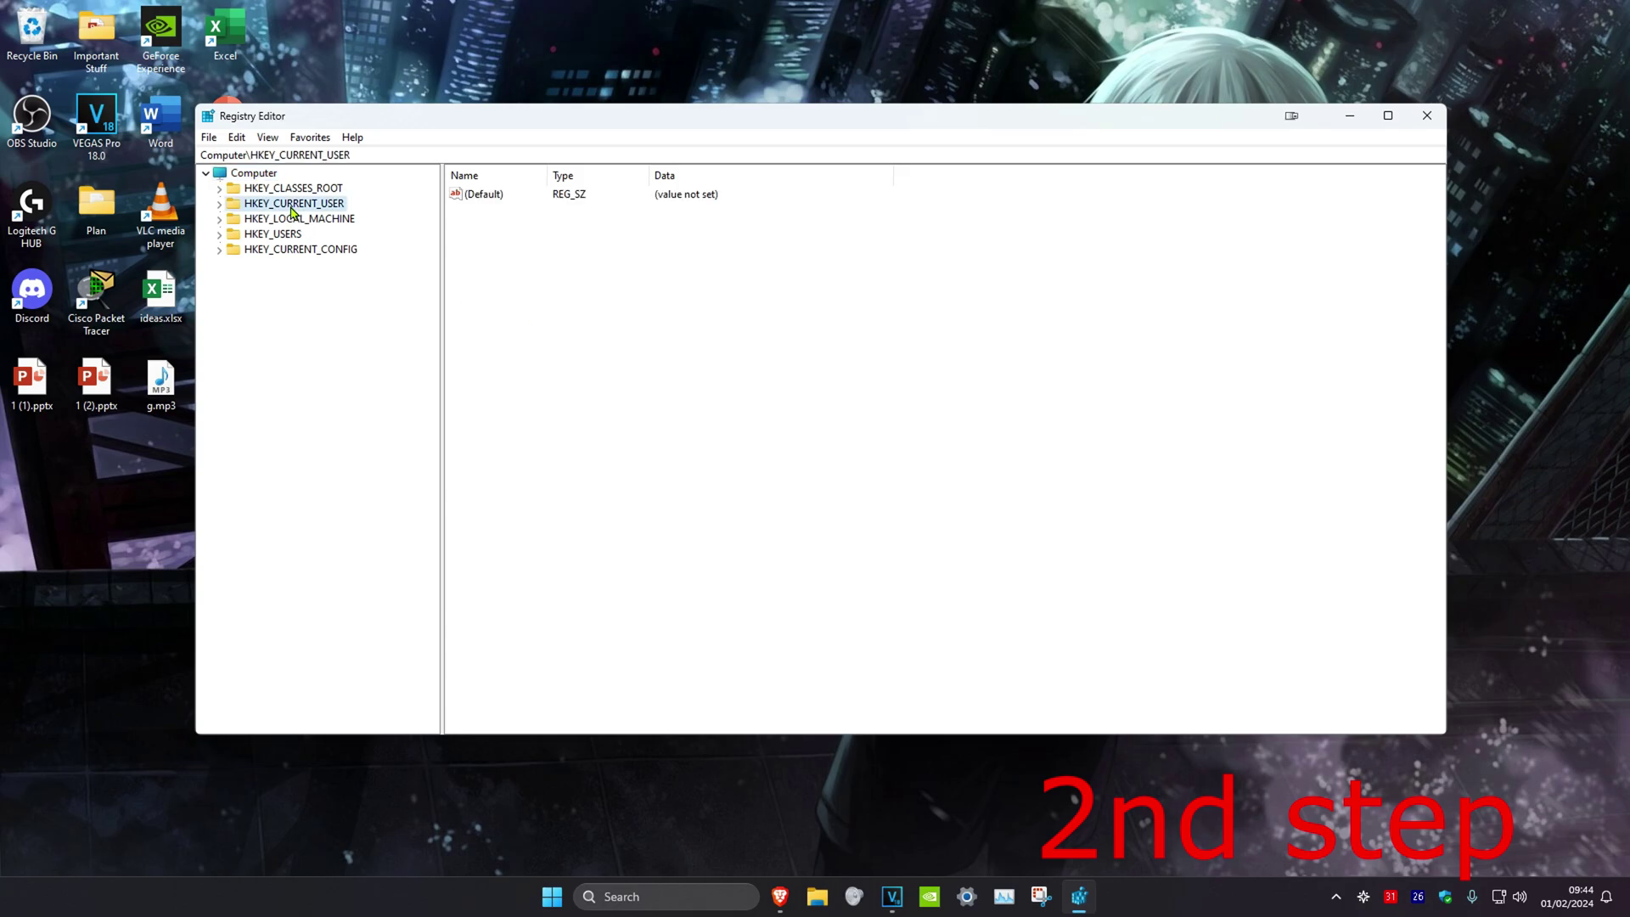
pyautogui.click(220, 204)
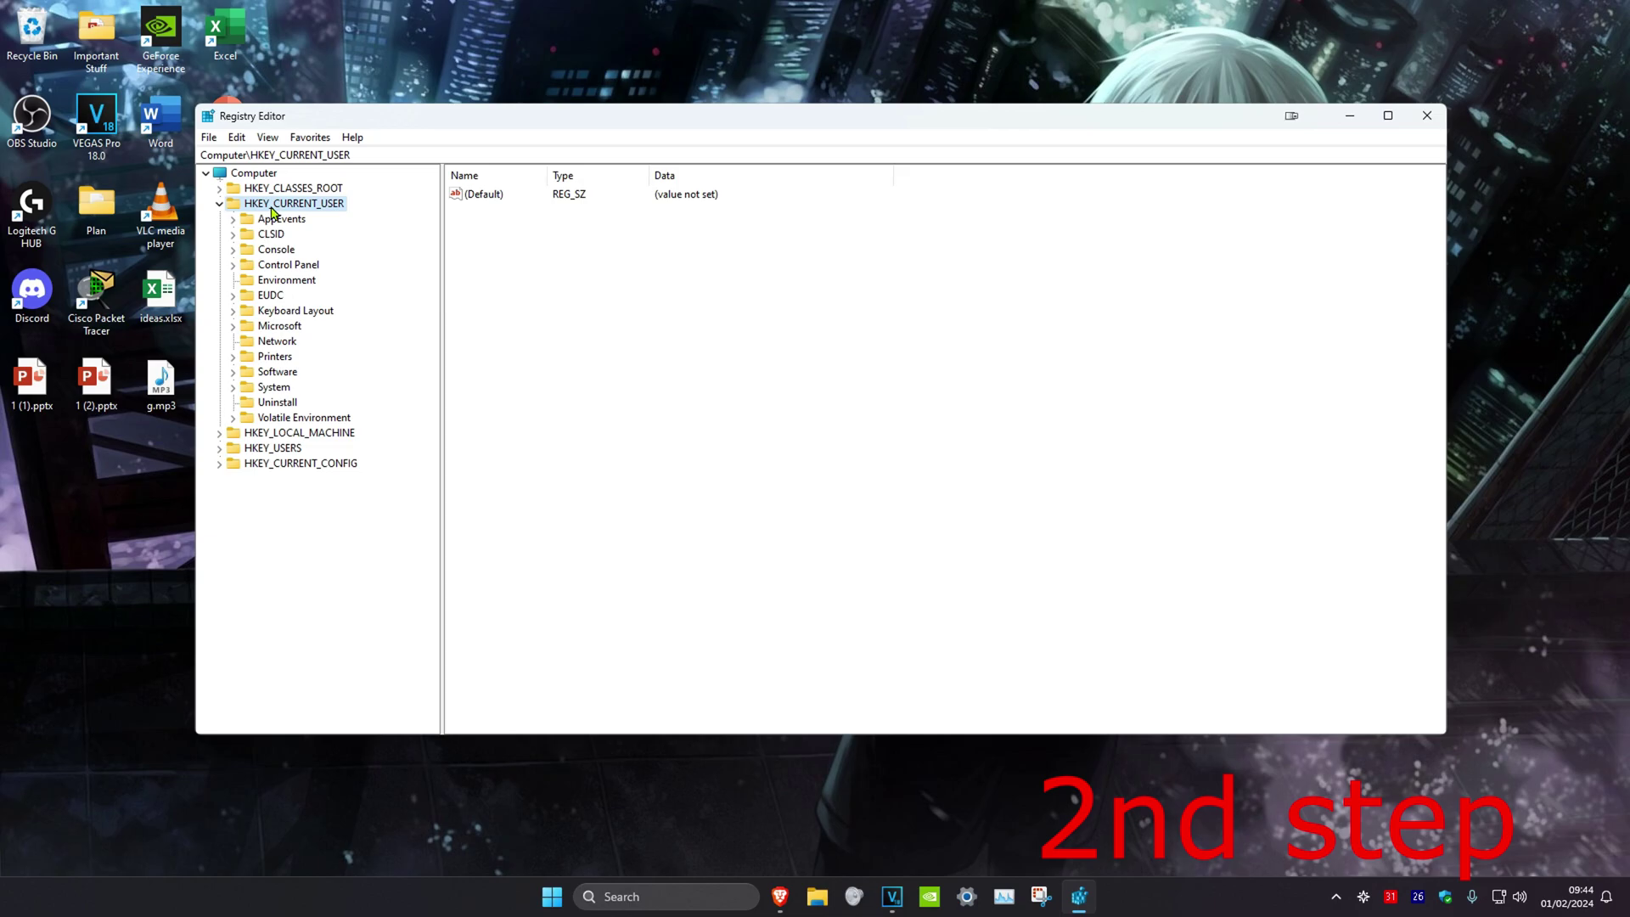
pyautogui.click(284, 388)
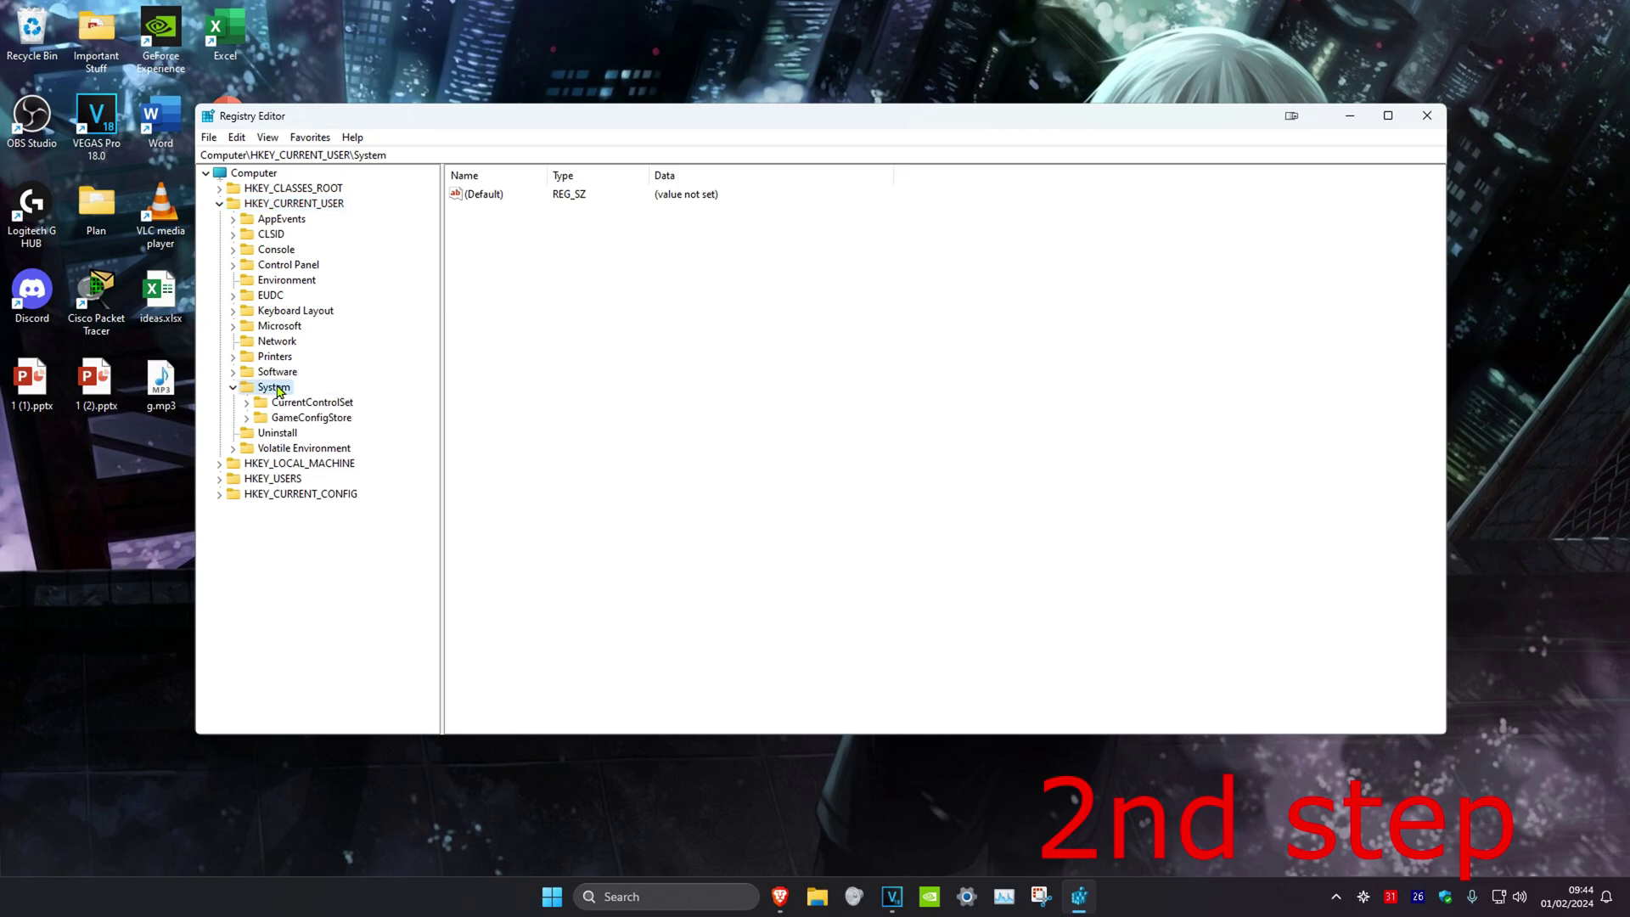
pyautogui.click(306, 418)
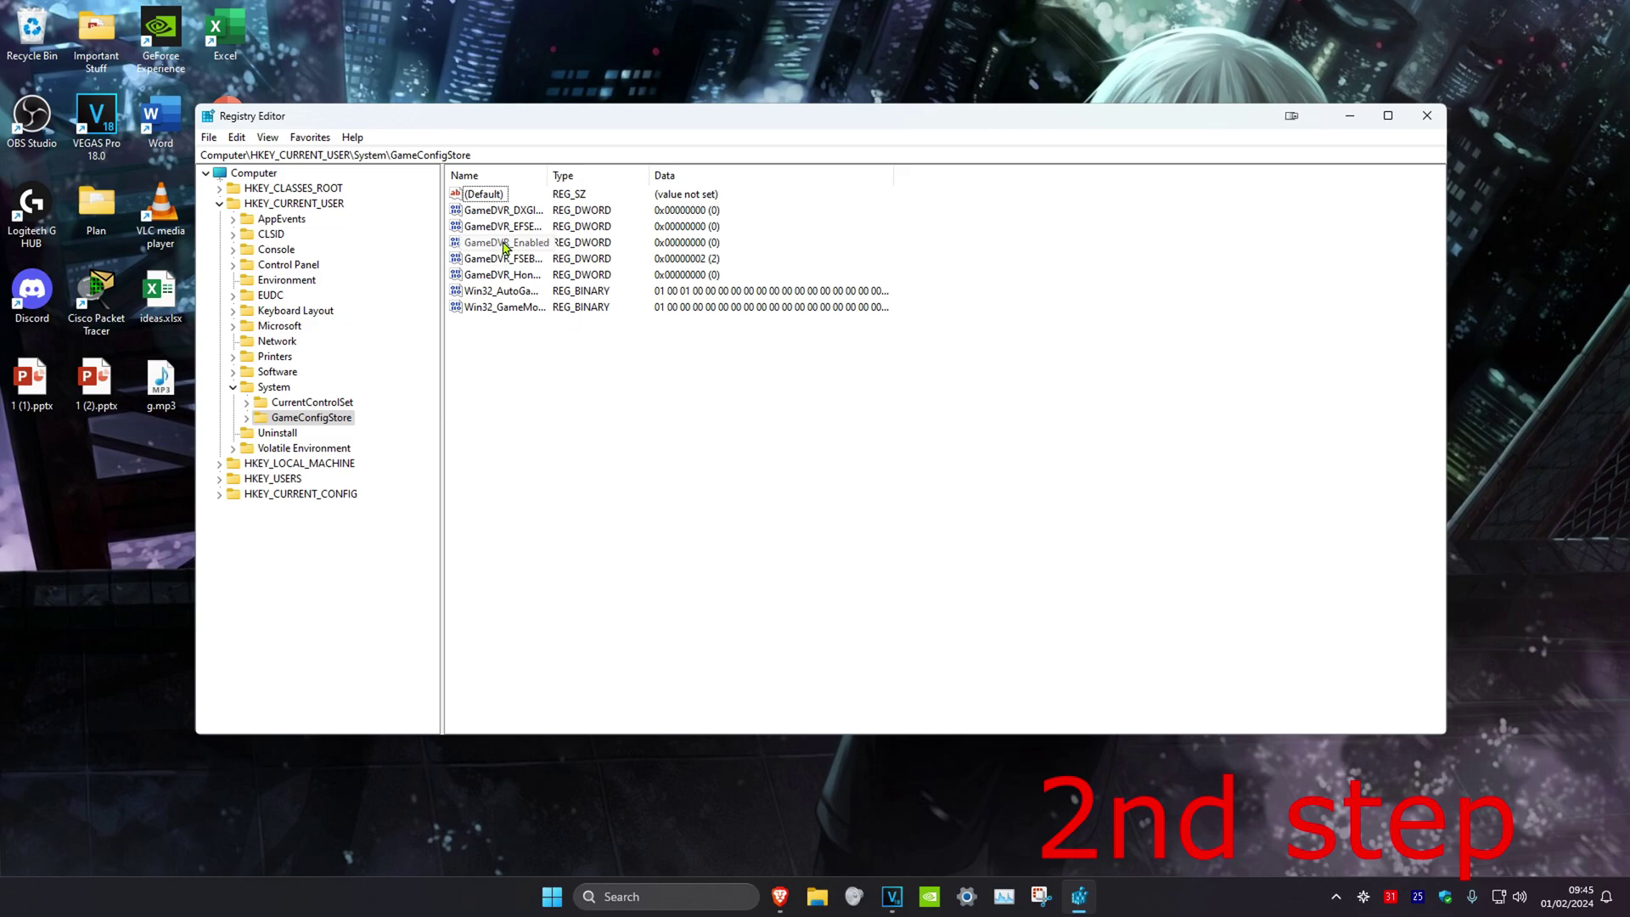
# Set GameDVR_Enabled to 0 and keep GameDVR_FSEBehaviorMode at 2
pyautogui.doubleClick(505, 245)
pyautogui.click(306, 279)
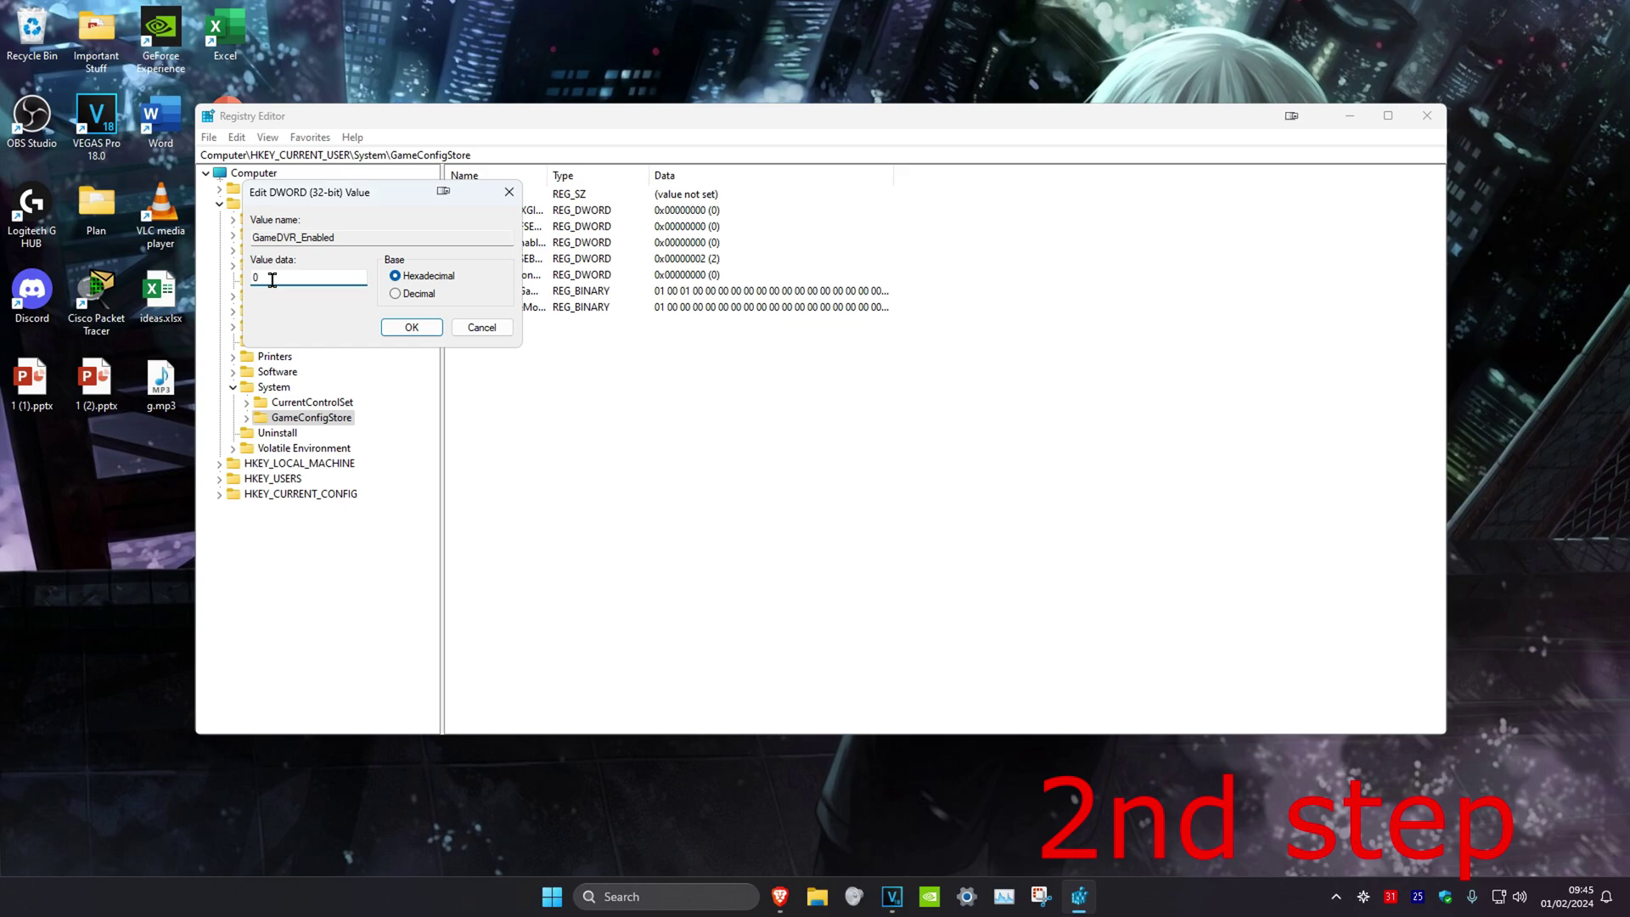
pyautogui.doubleClick(271, 279)
pyautogui.write('0')
pyautogui.click(411, 328)
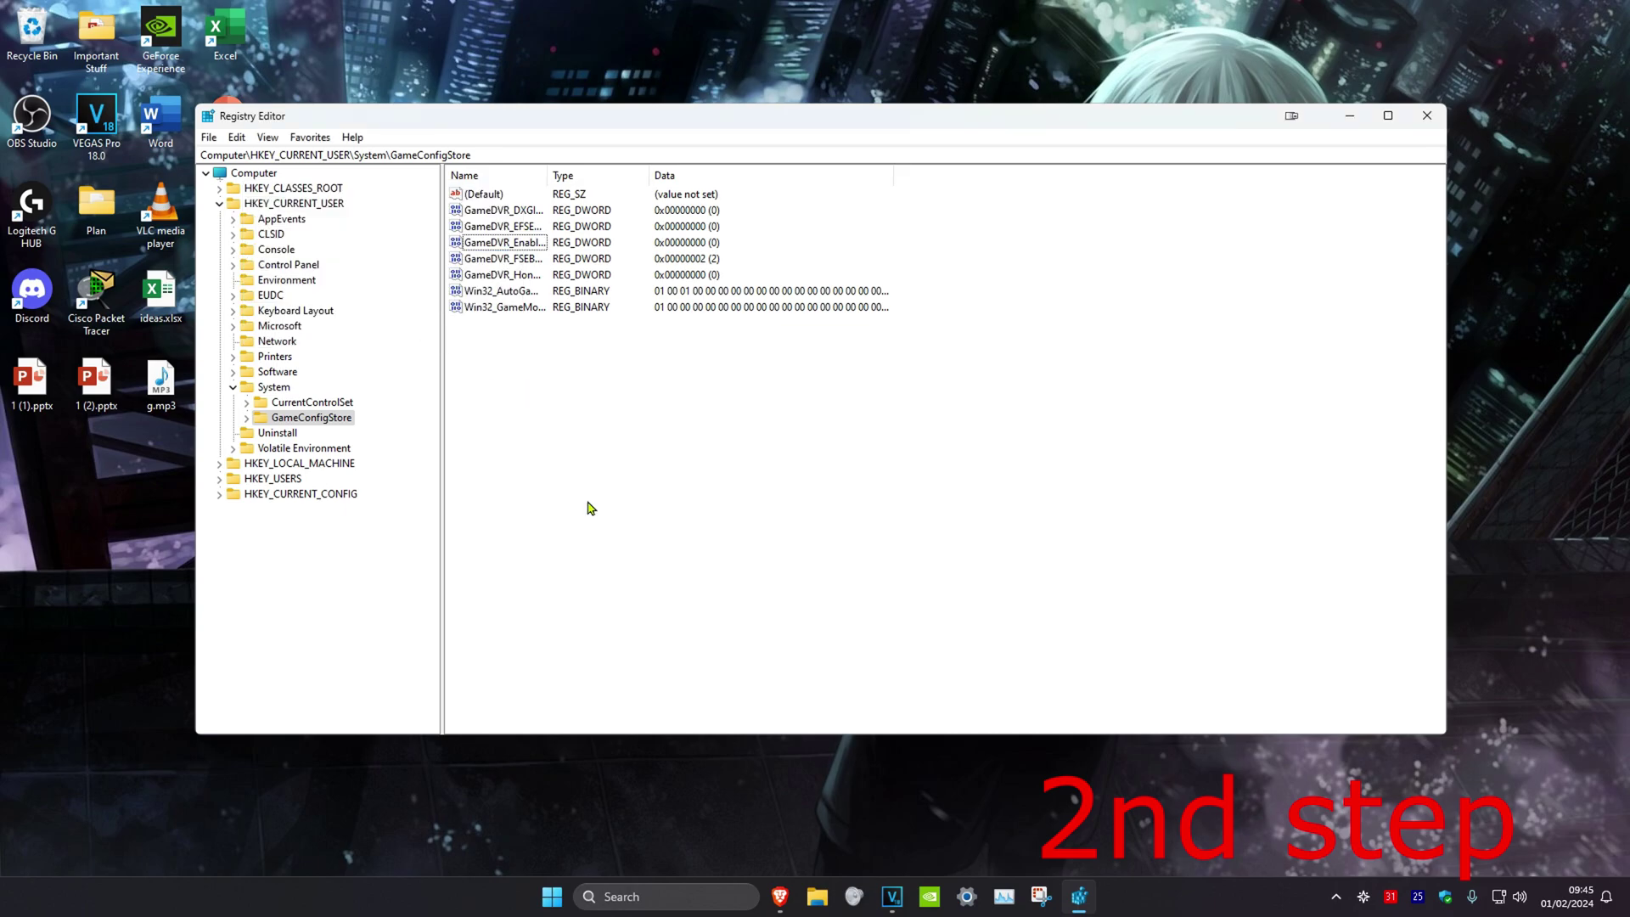
pyautogui.doubleClick(506, 263)
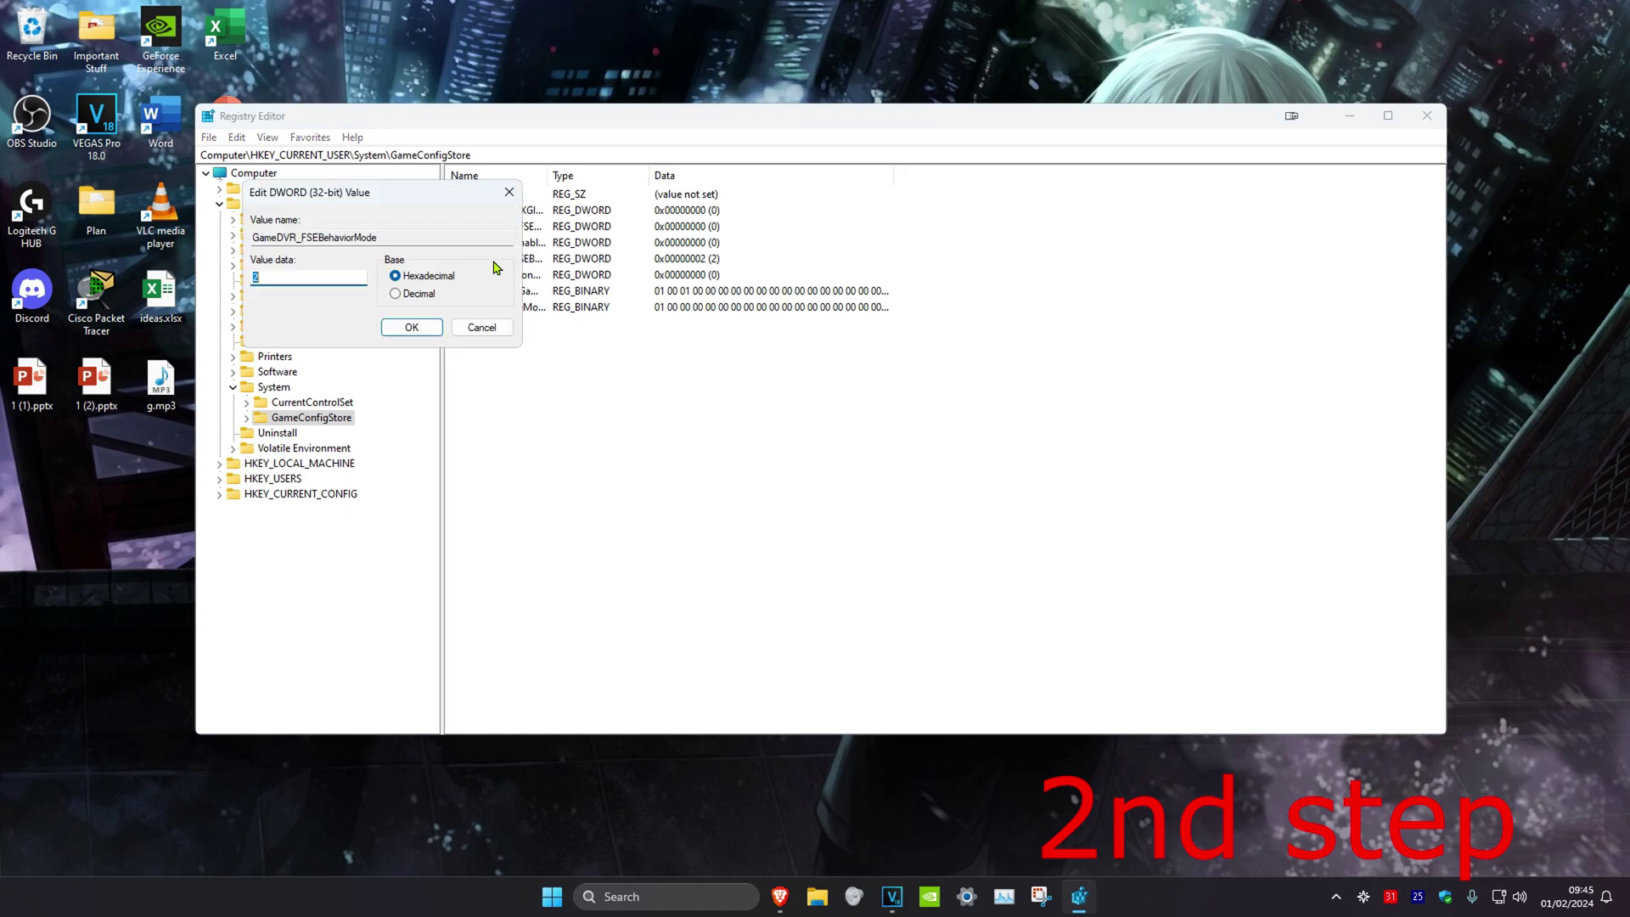
pyautogui.click(420, 330)
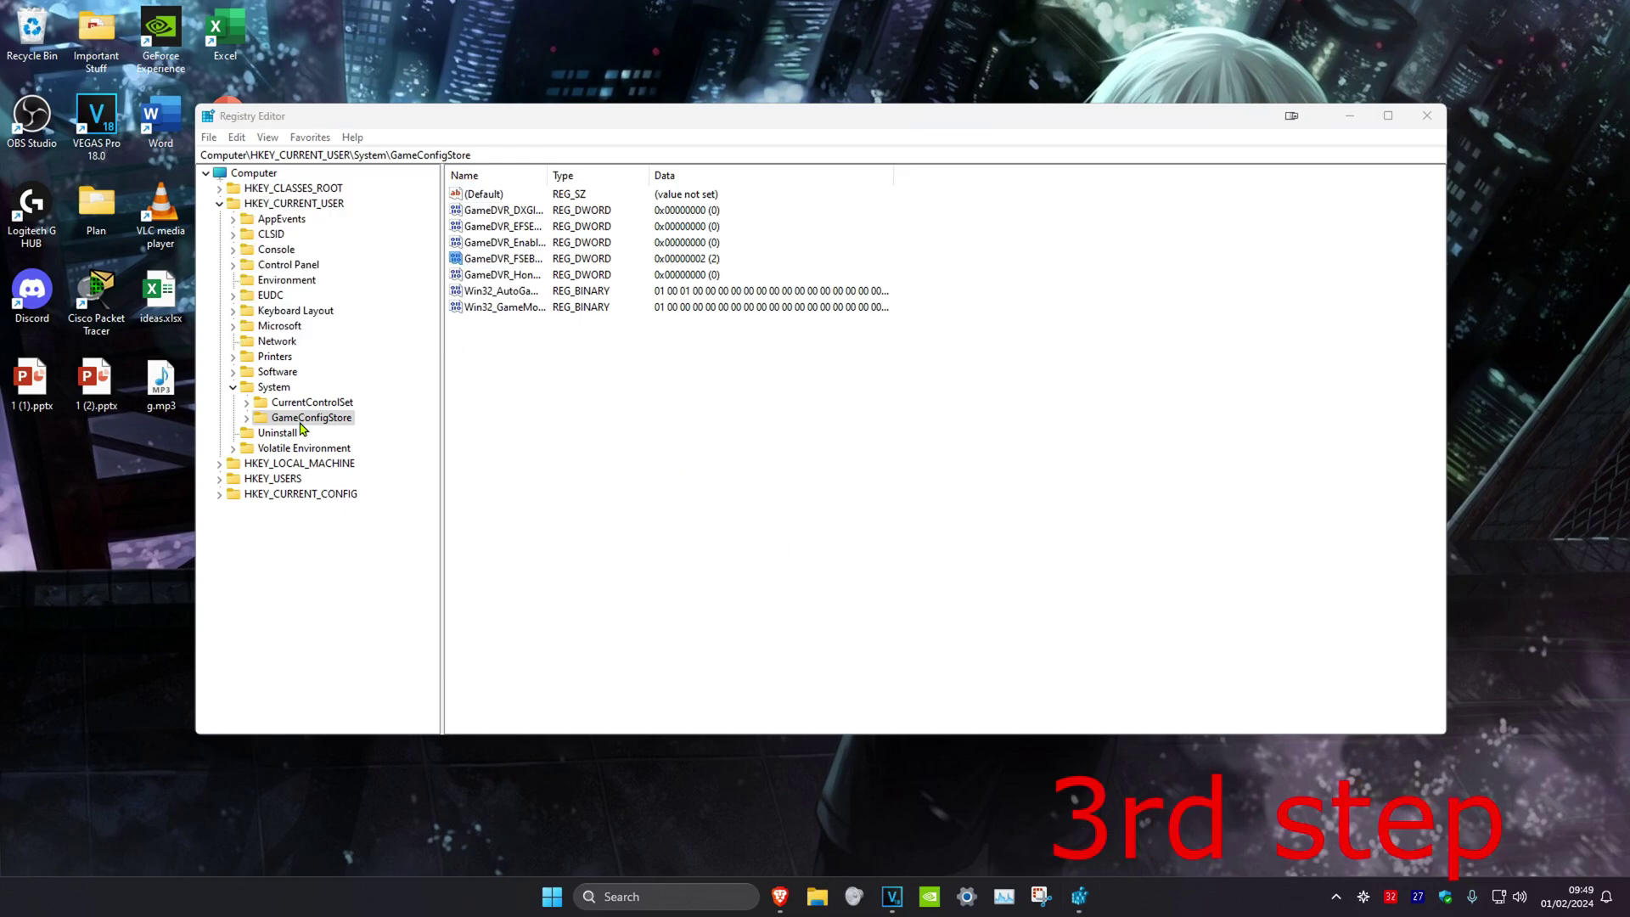
# Collapse HKEY_CURRENT_USER and expand HKEY_LOCAL_MACHINE\SOFTWARE
pyautogui.click(233, 386)
pyautogui.click(219, 205)
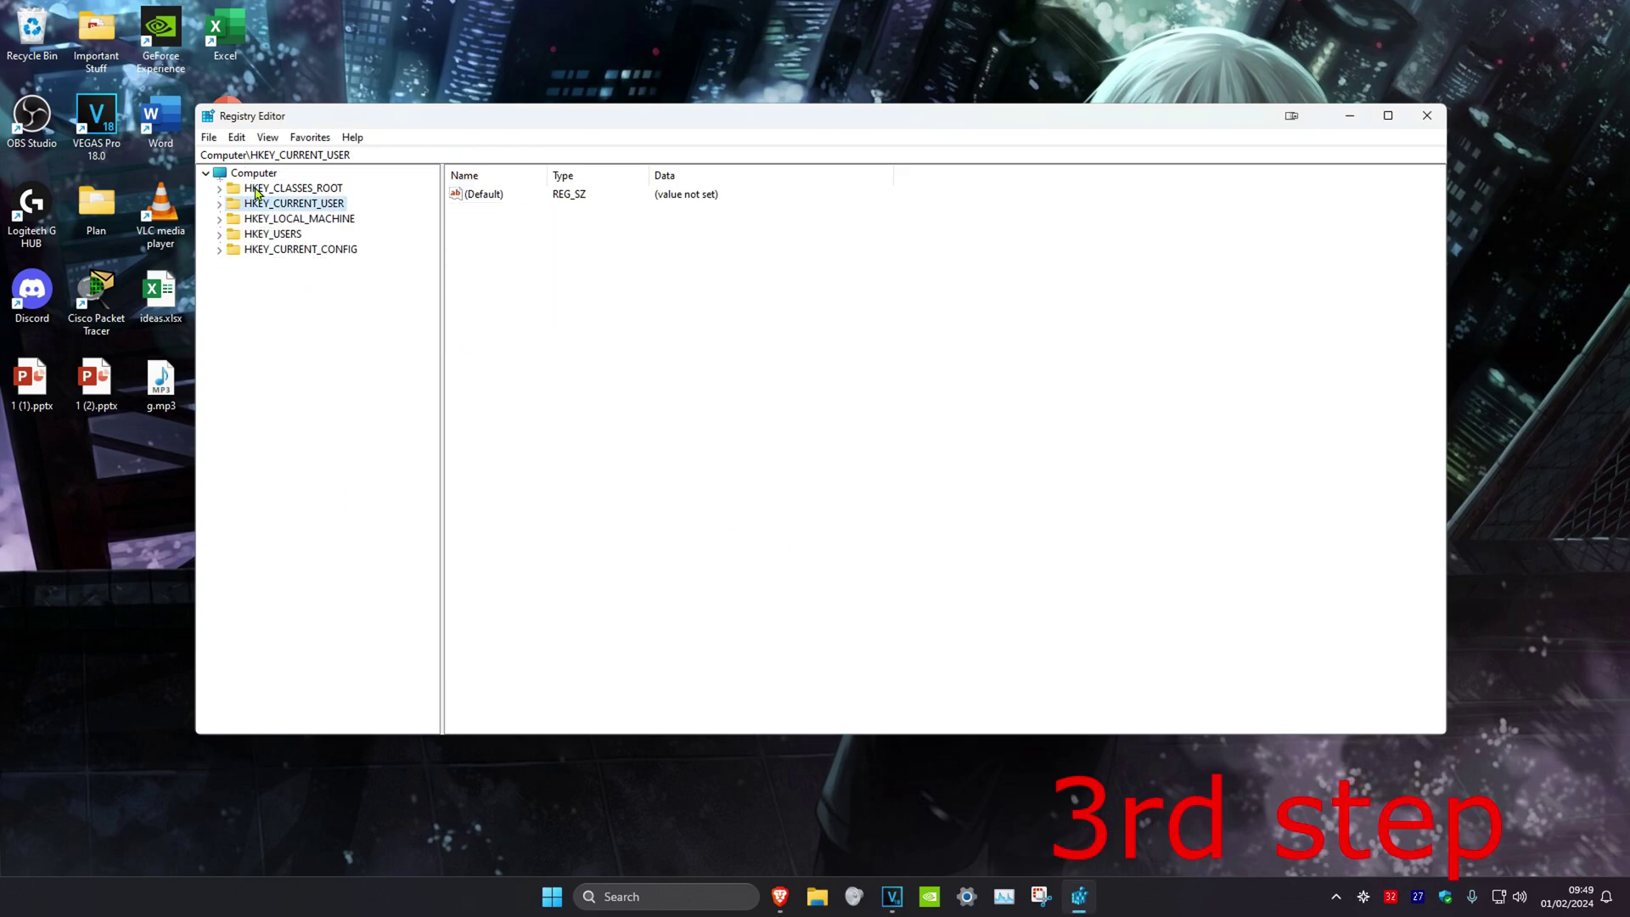
pyautogui.click(296, 219)
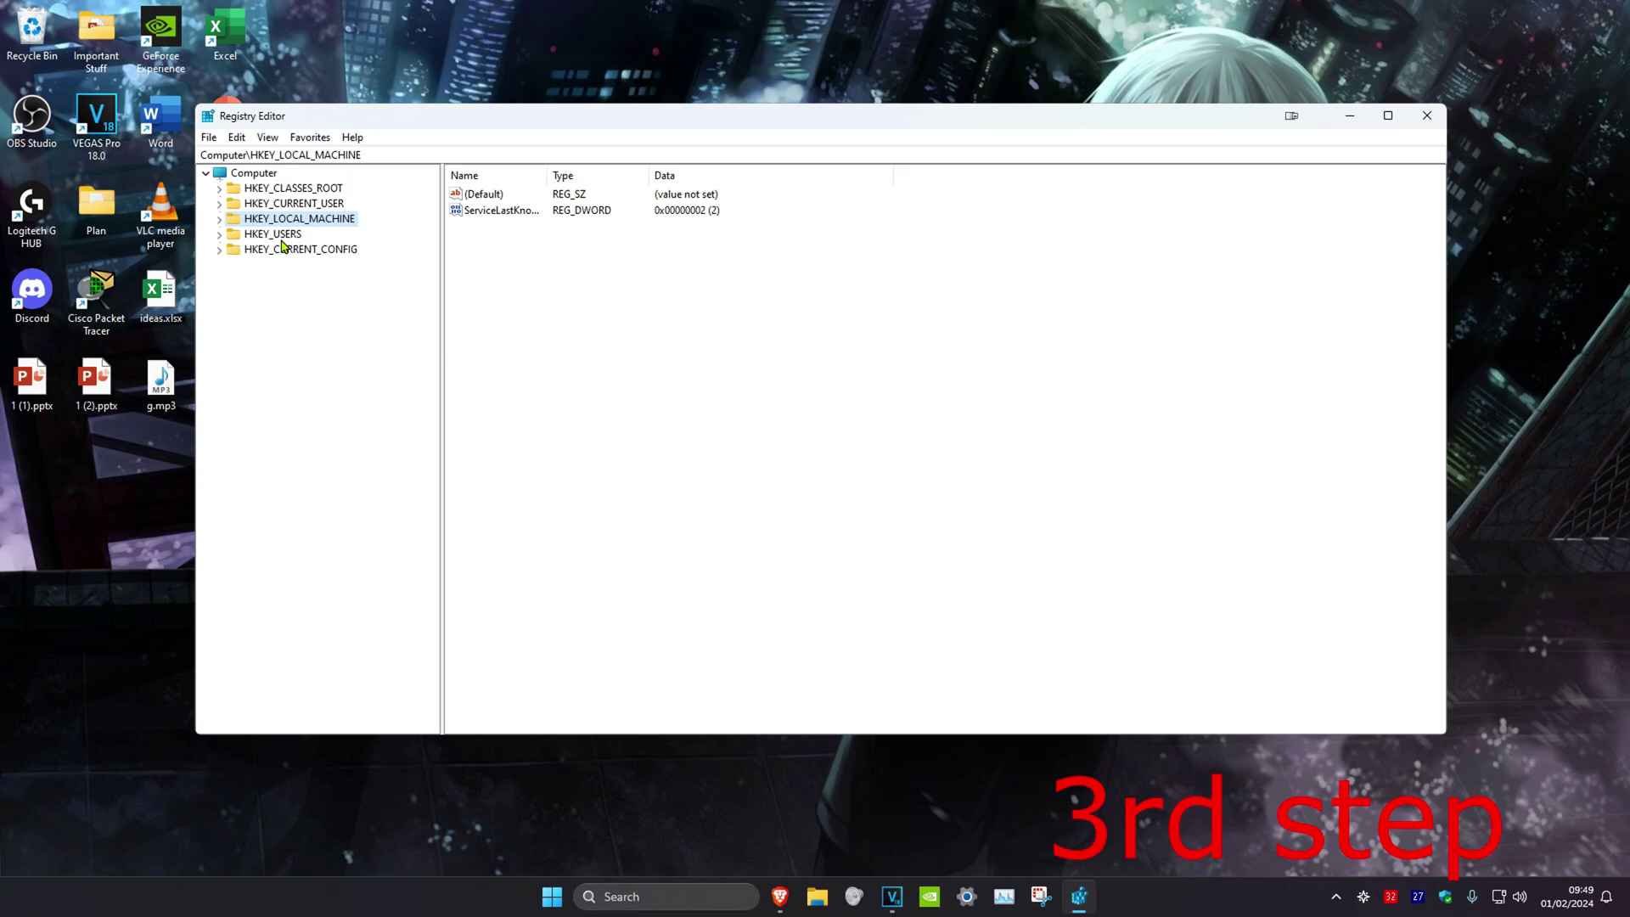
pyautogui.click(221, 220)
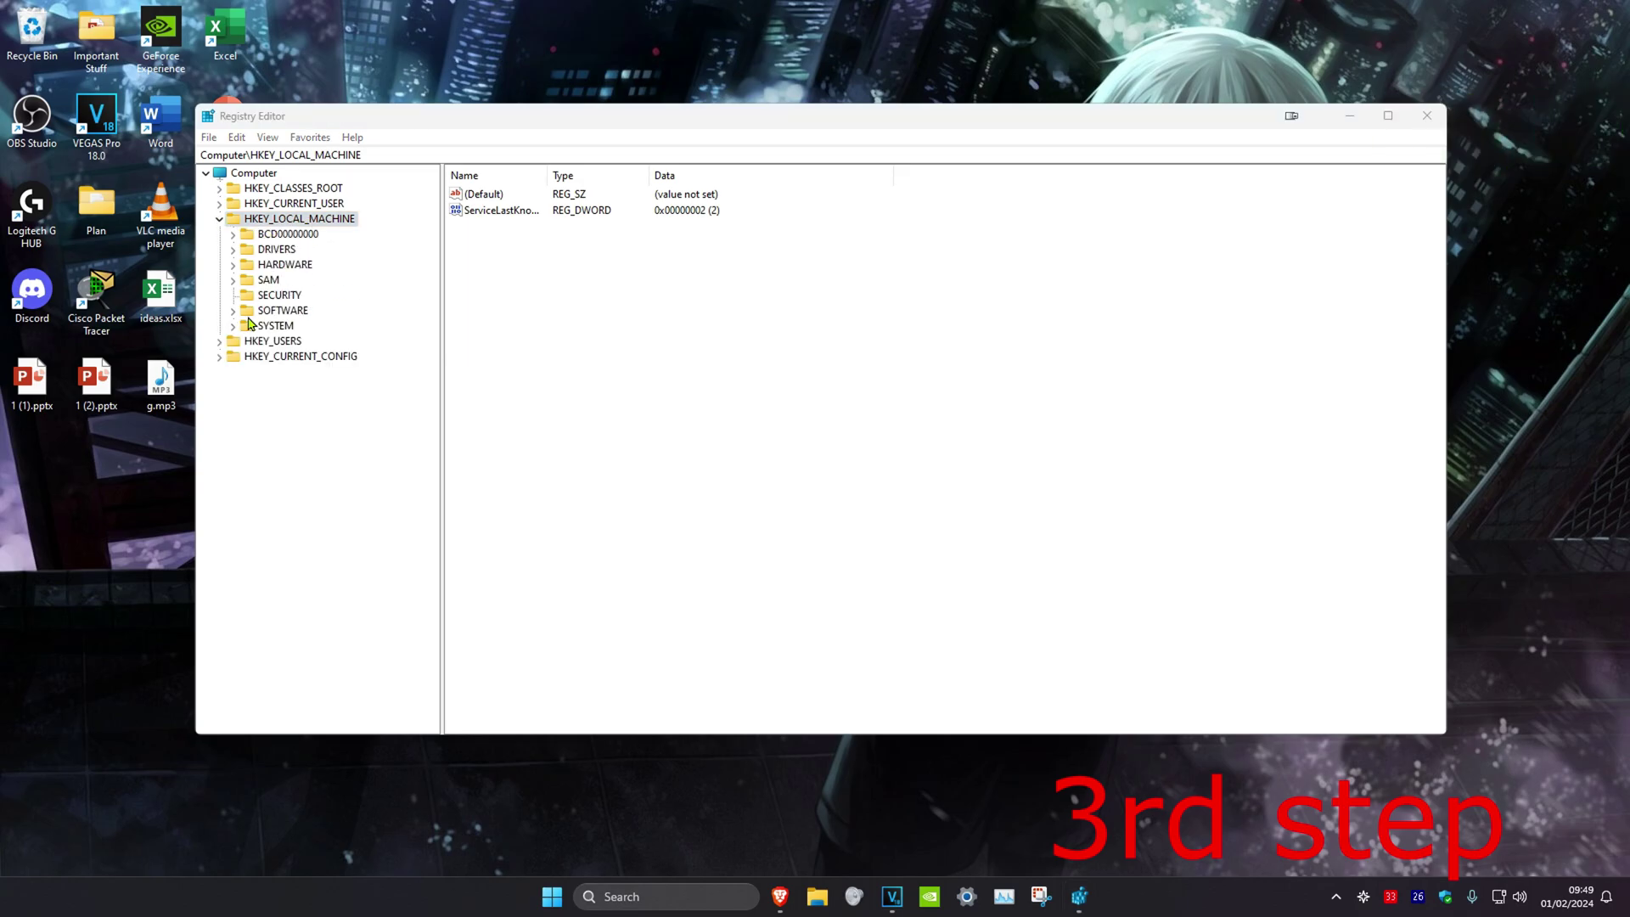
pyautogui.click(250, 312)
pyautogui.scroll(-1, 236, 319)
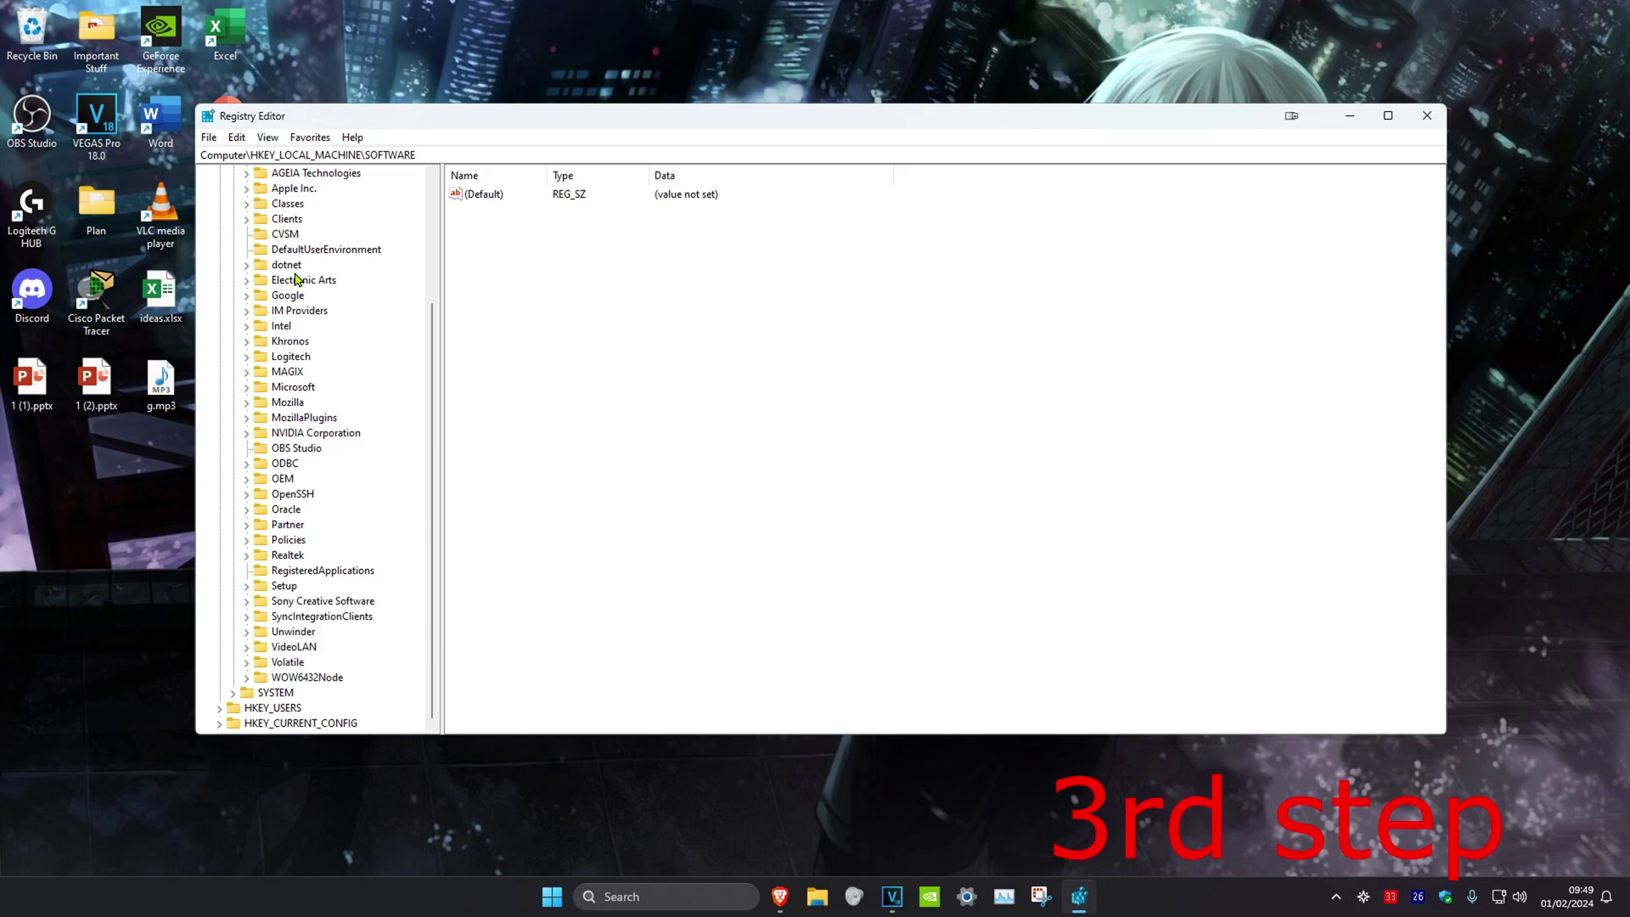
# Expand Microsoft\PolicyManager\default\ApplicationManagement to reveal the AllowGameDVR key
pyautogui.click(290, 387)
pyautogui.click(247, 387)
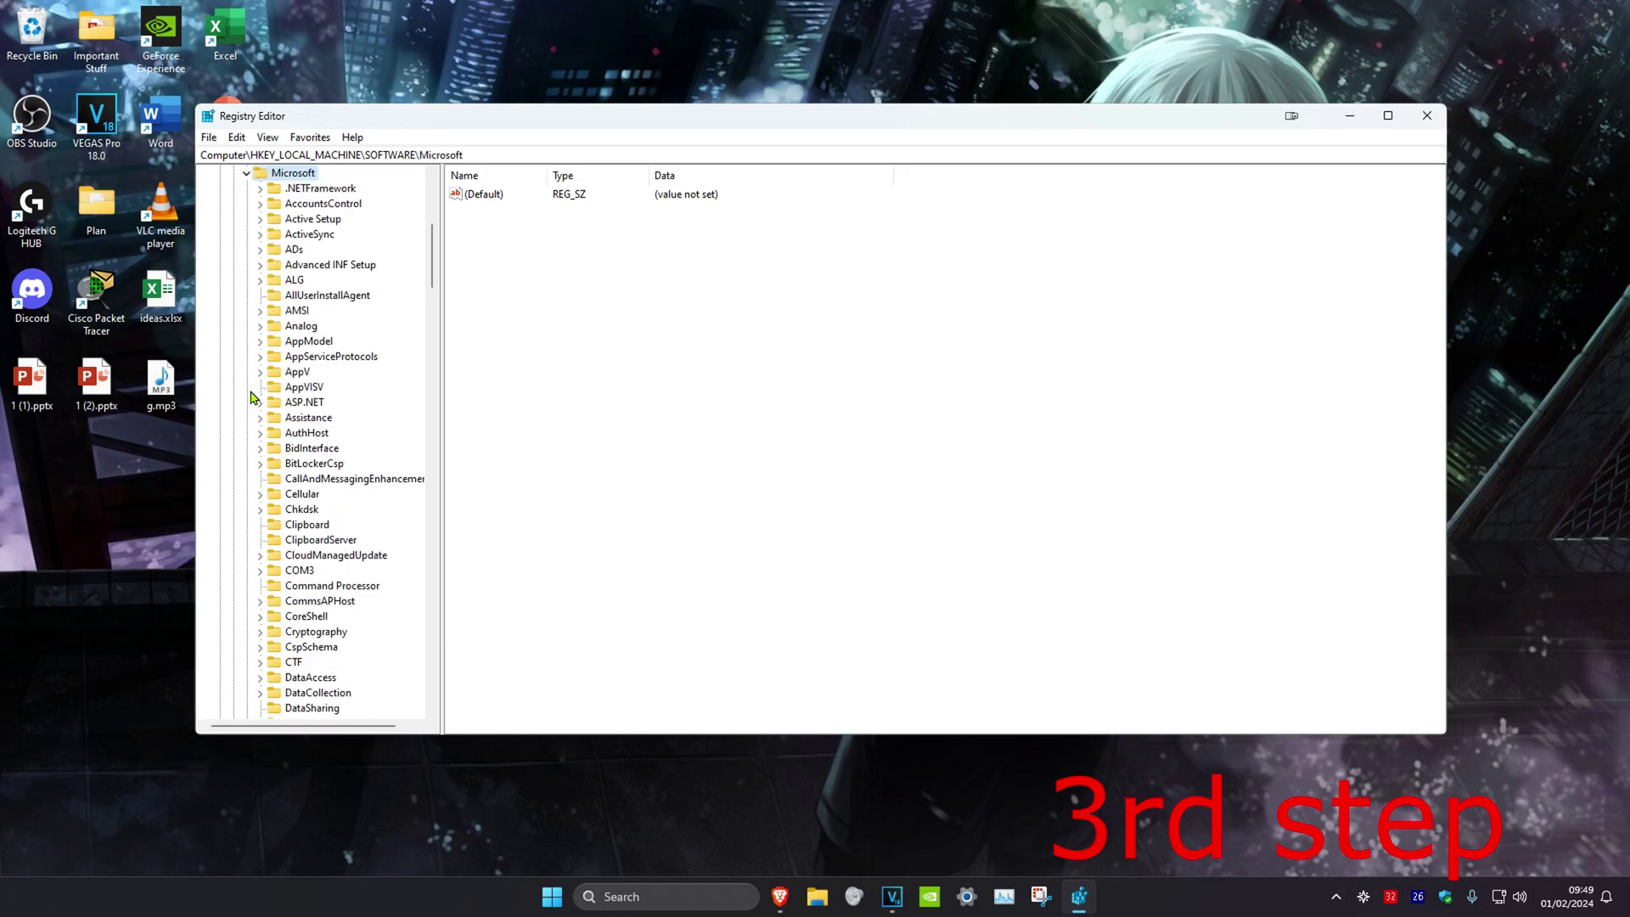
pyautogui.scroll(-10, 319, 420)
pyautogui.scroll(-10, 320, 429)
pyautogui.scroll(-10, 316, 449)
pyautogui.scroll(-5, 315, 449)
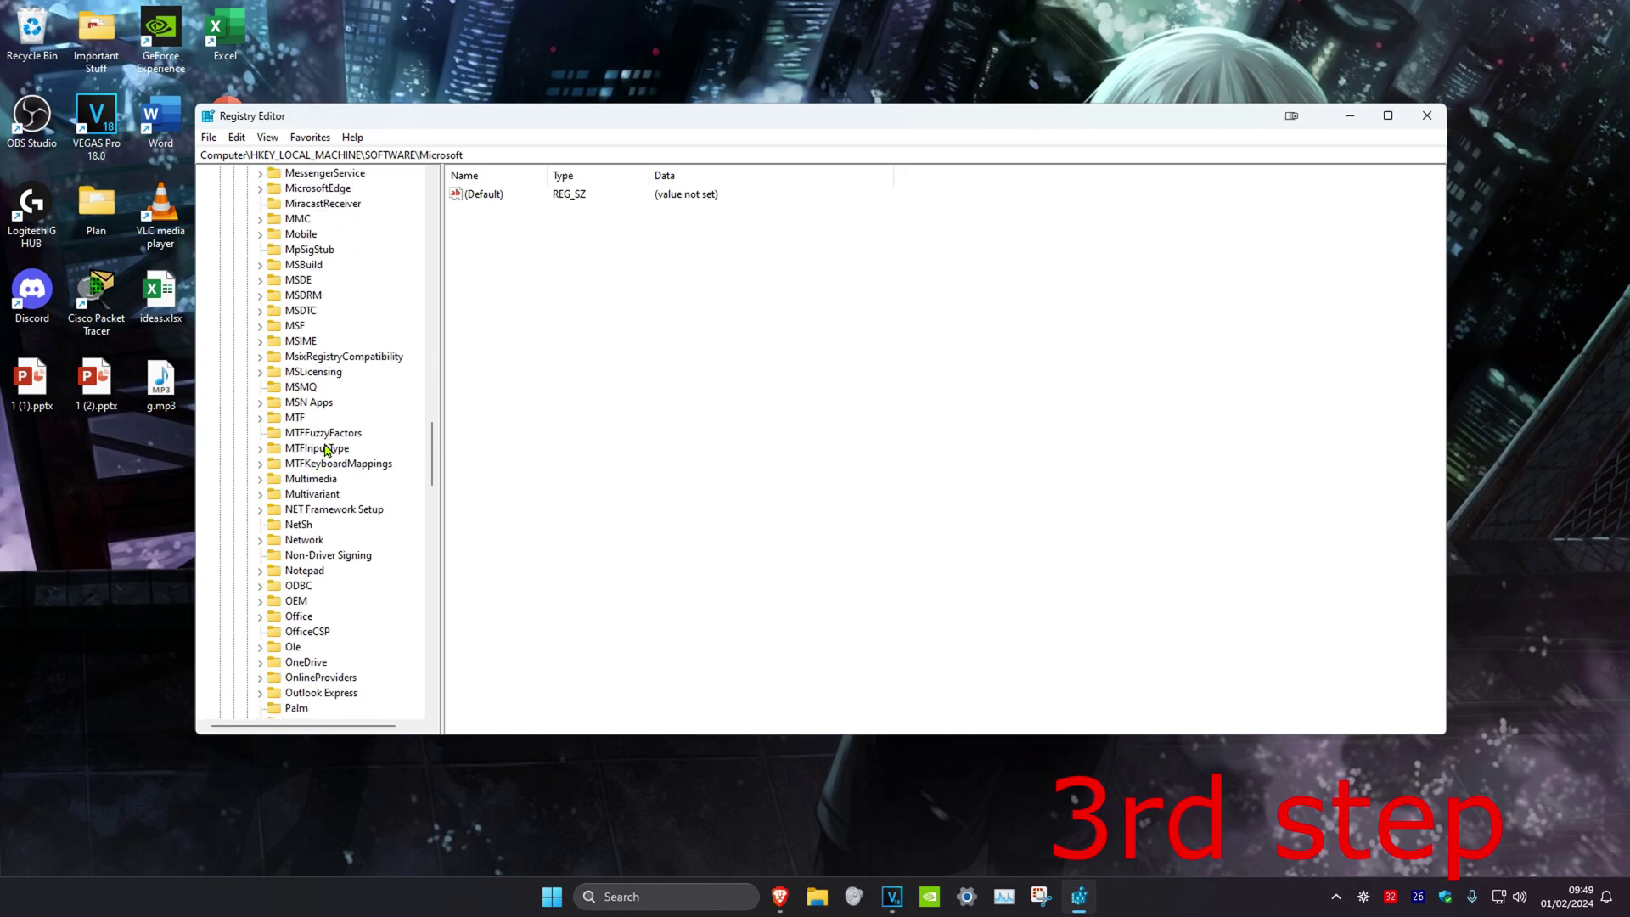
pyautogui.scroll(-4, 319, 452)
pyautogui.scroll(-2, 325, 458)
pyautogui.scroll(-2, 328, 461)
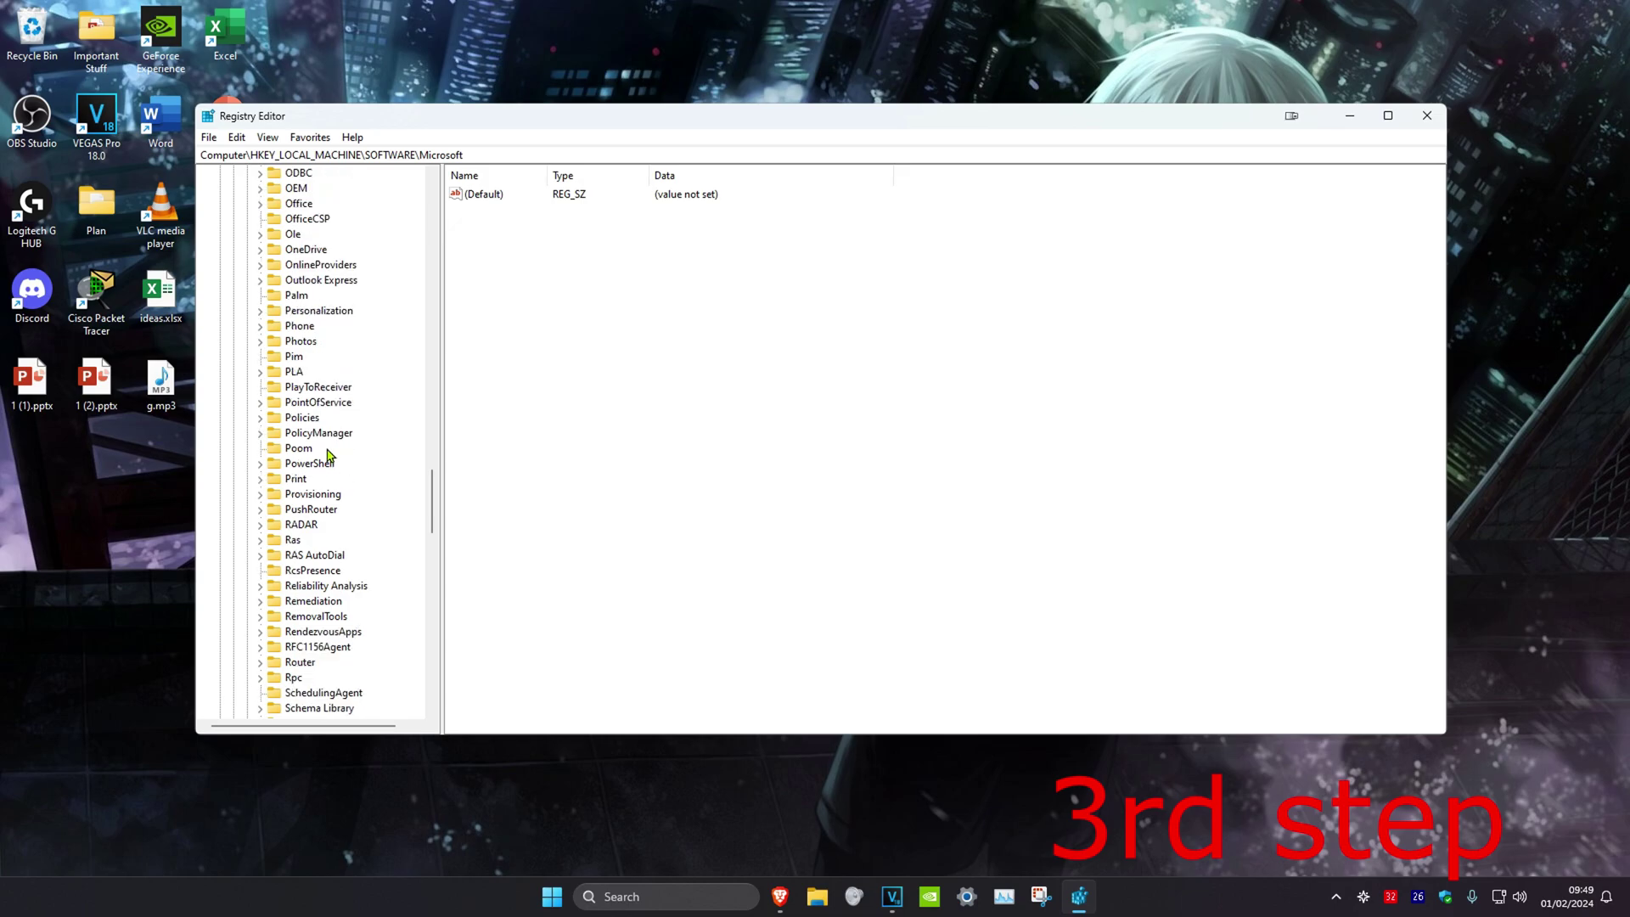
pyautogui.click(318, 434)
pyautogui.click(261, 434)
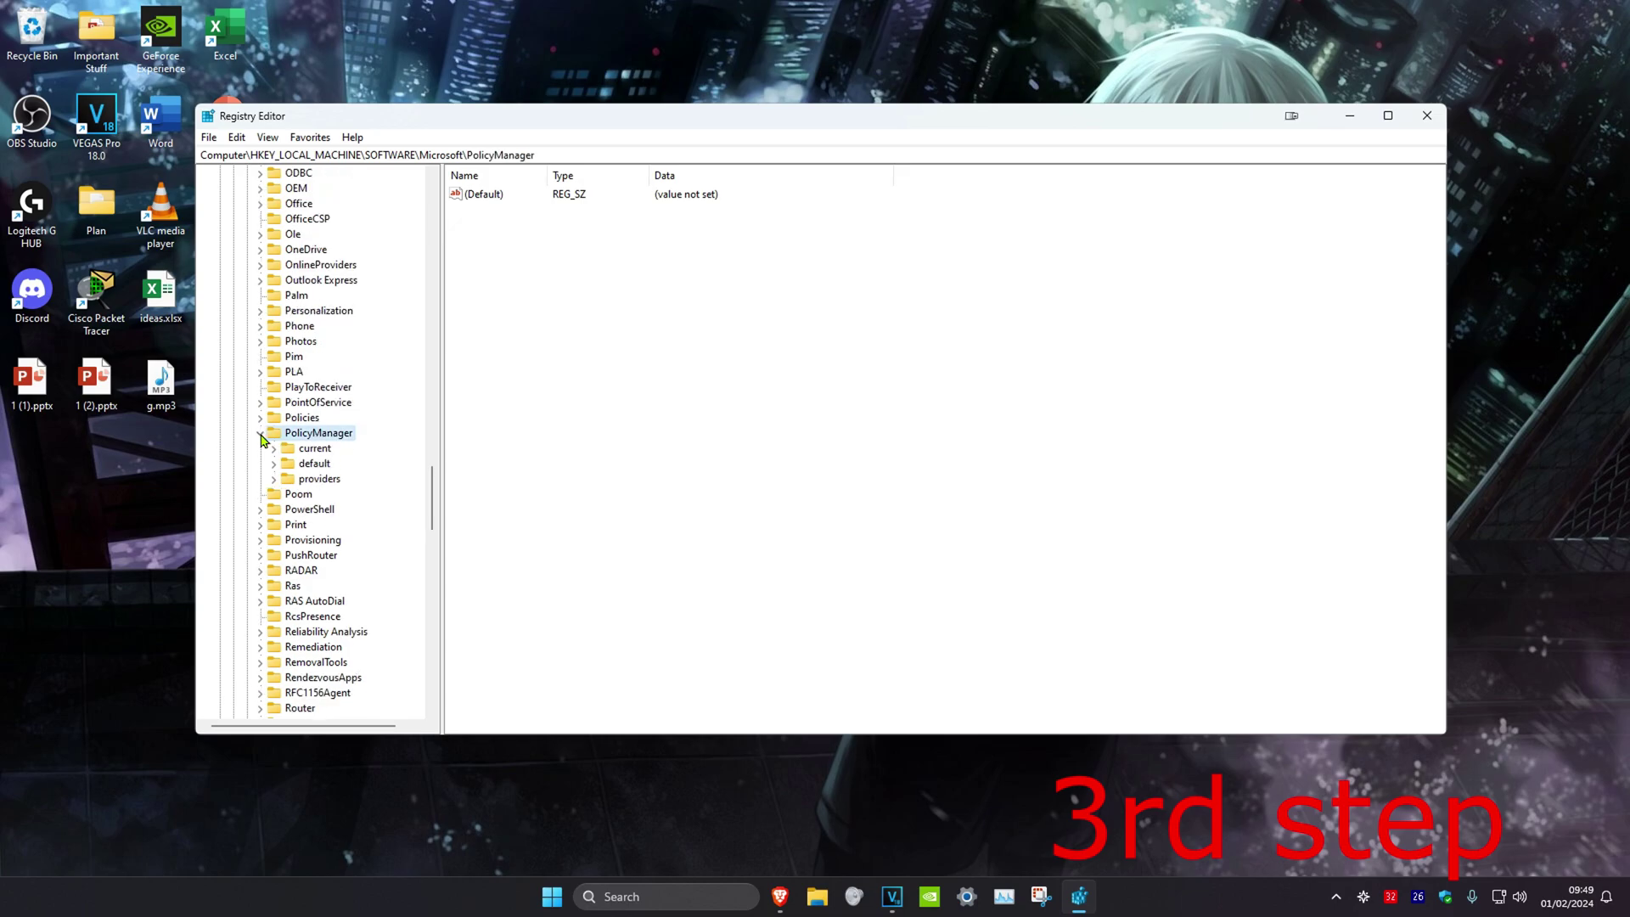
pyautogui.click(314, 464)
pyautogui.scroll(-8, 364, 254)
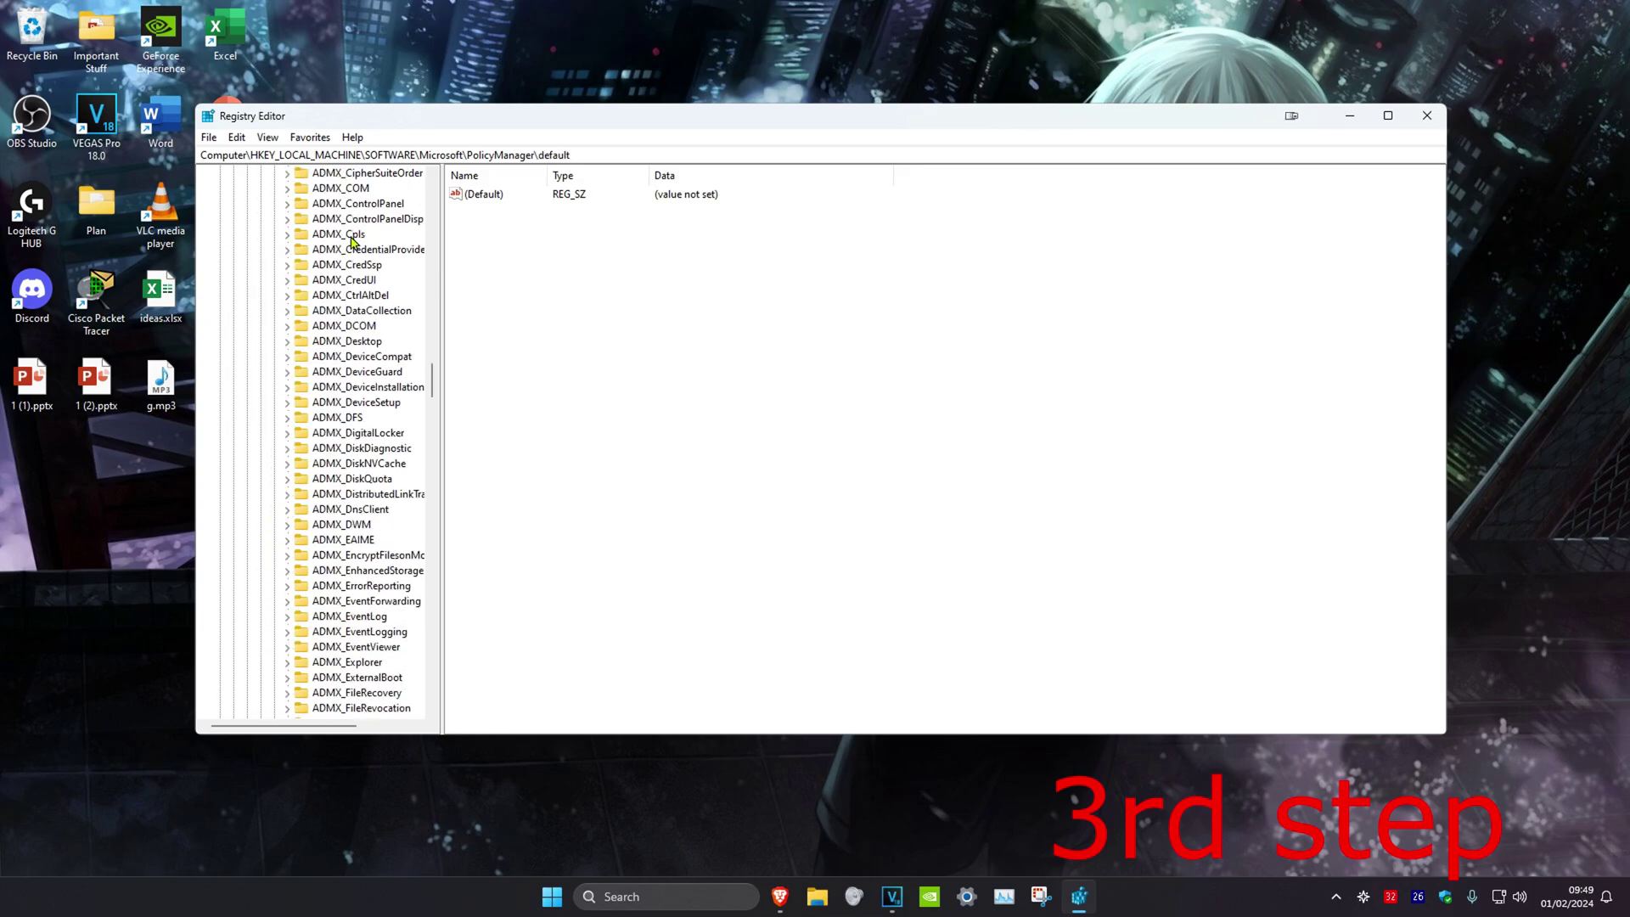
pyautogui.scroll(-8, 362, 305)
pyautogui.scroll(-8, 360, 363)
pyautogui.scroll(-8, 355, 417)
pyautogui.scroll(-6, 354, 418)
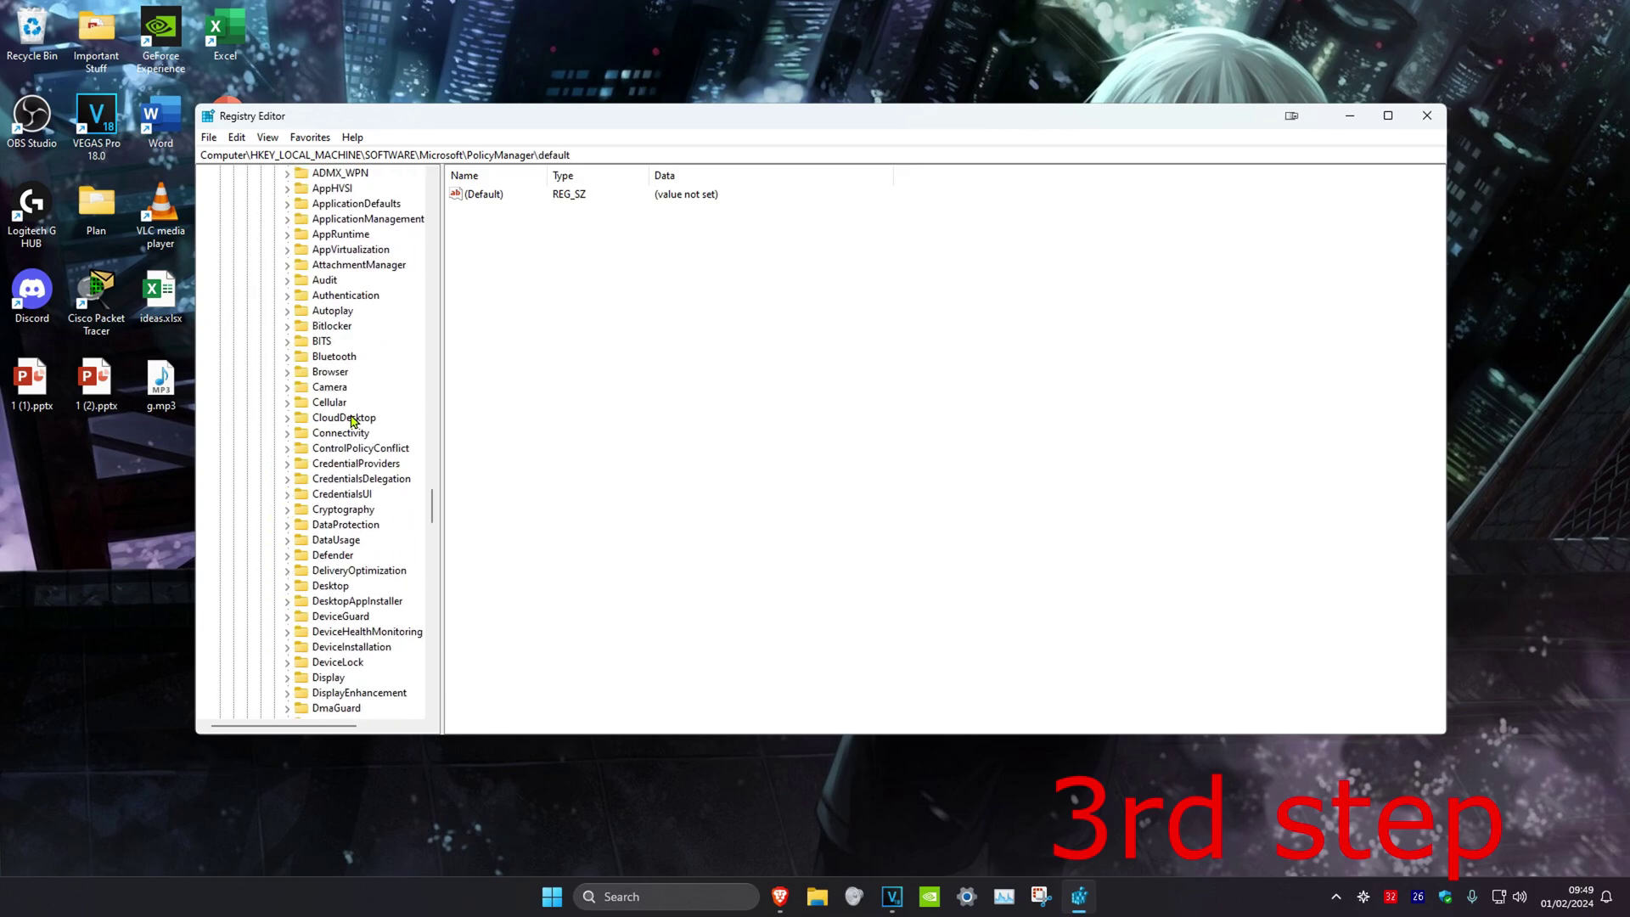
pyautogui.scroll(-3, 363, 411)
pyautogui.click(334, 266)
pyautogui.click(286, 265)
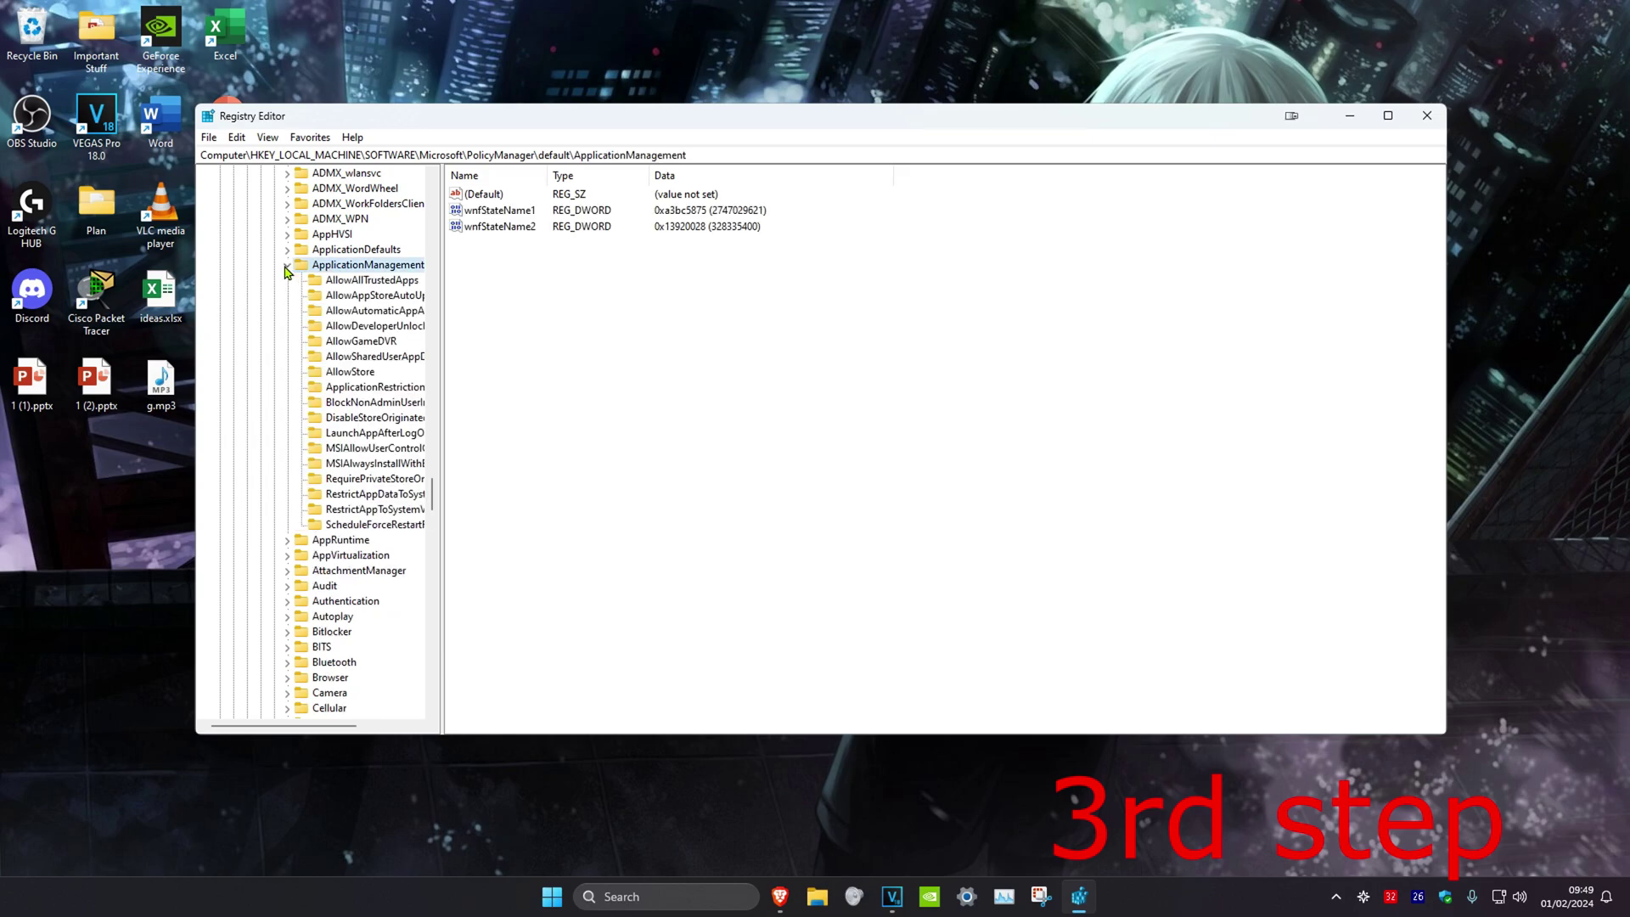
# Set the 'value' entry under AllowGameDVR to 0
pyautogui.click(359, 342)
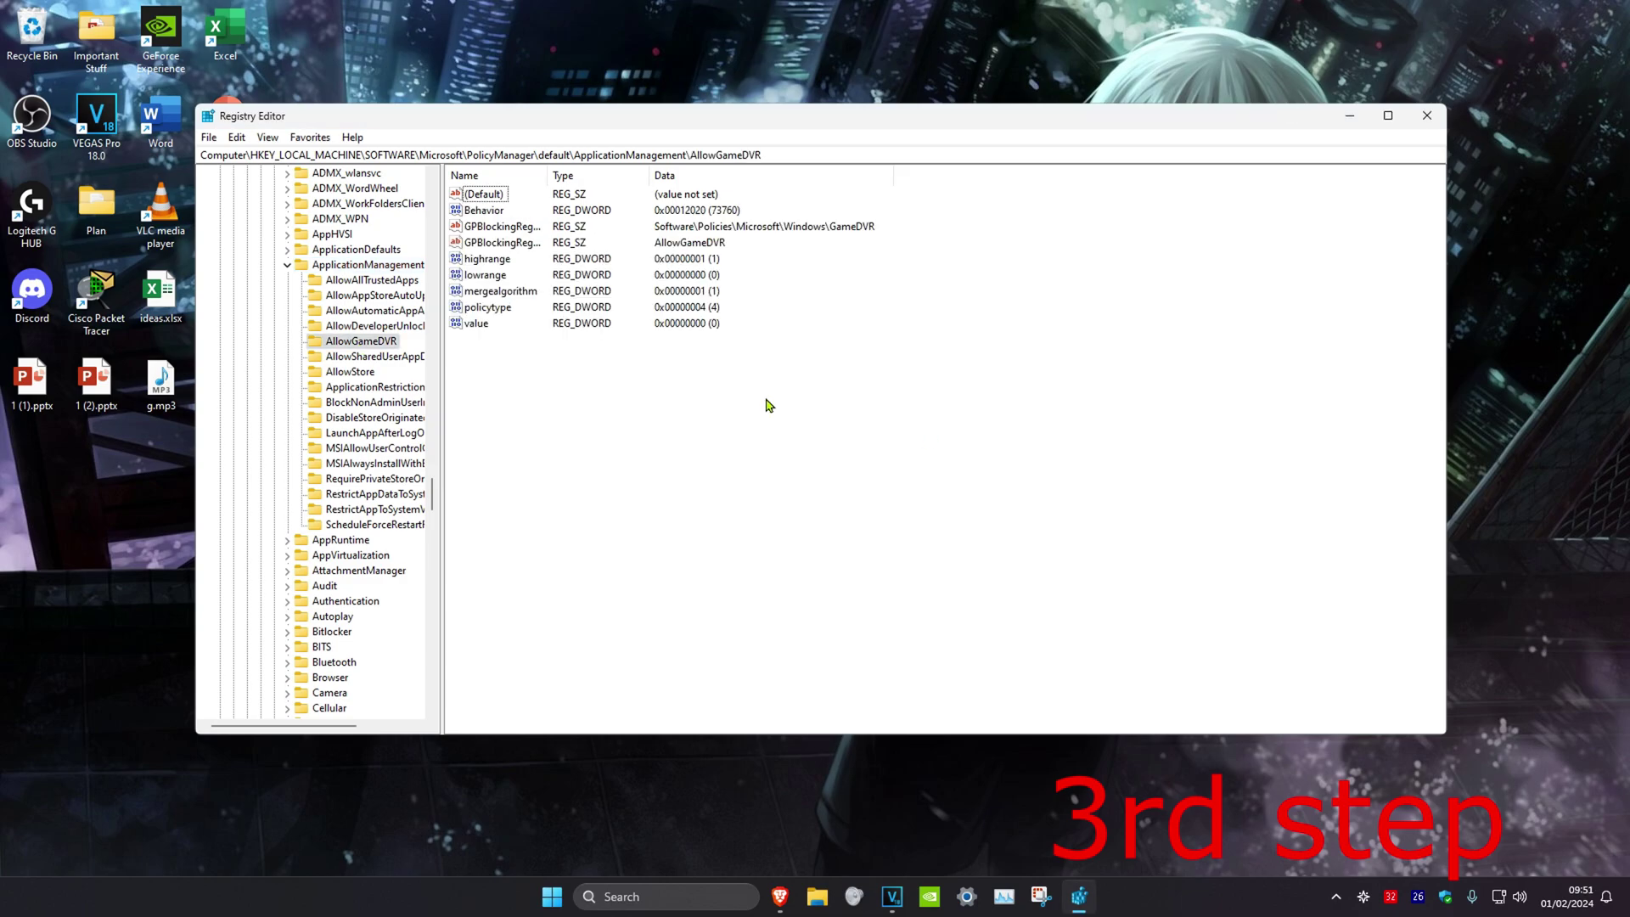
pyautogui.doubleClick(477, 325)
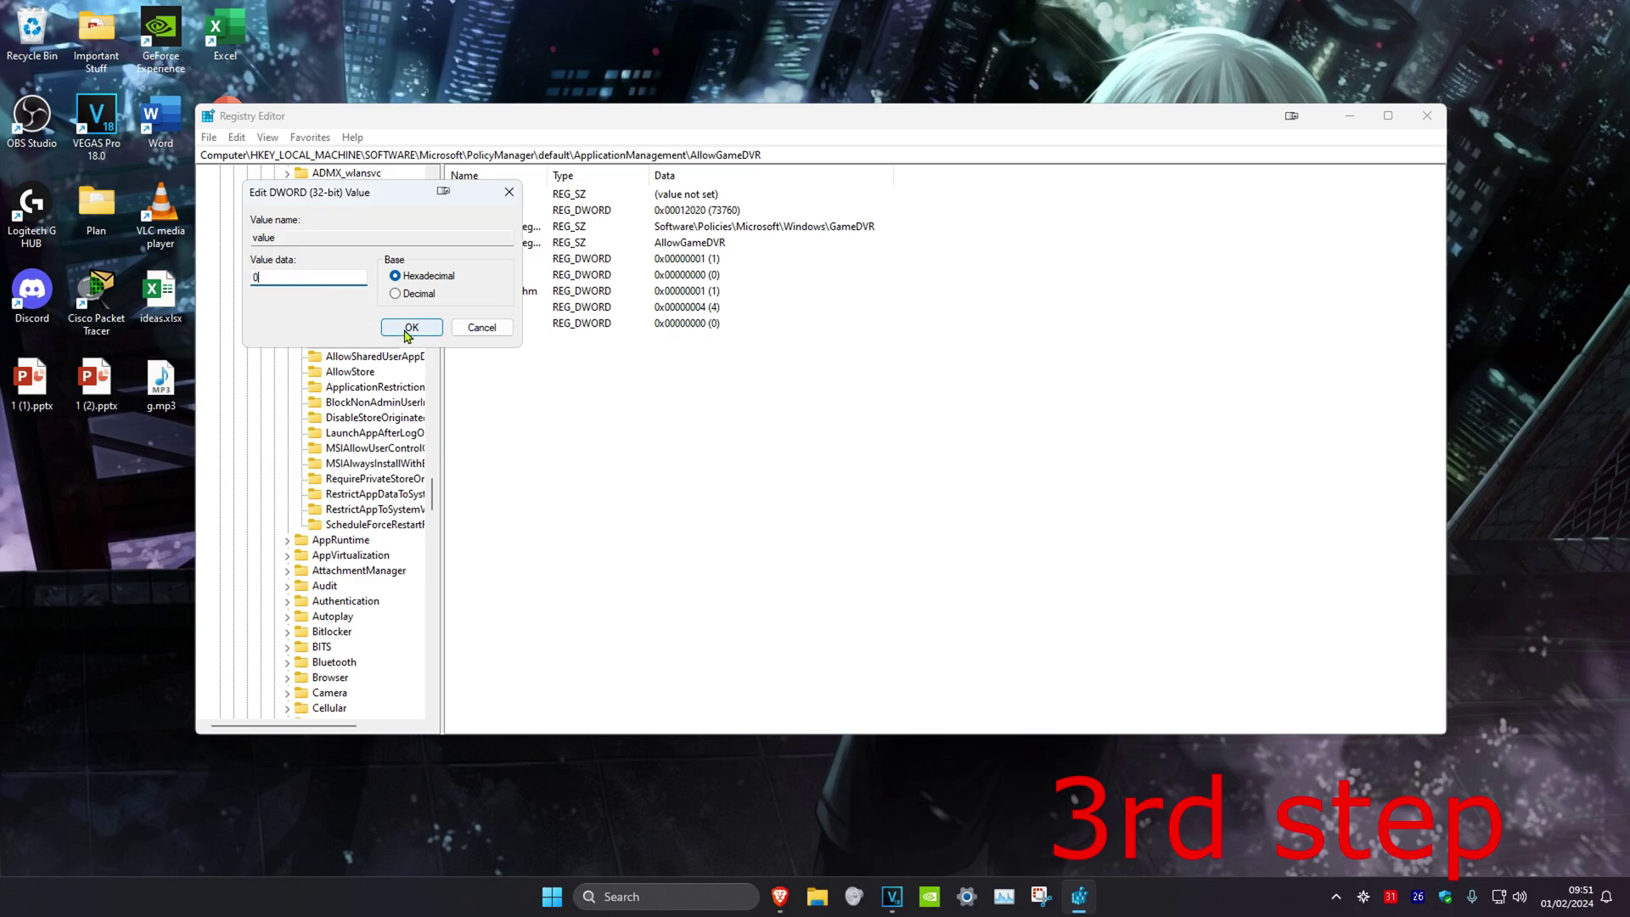
pyautogui.click(411, 328)
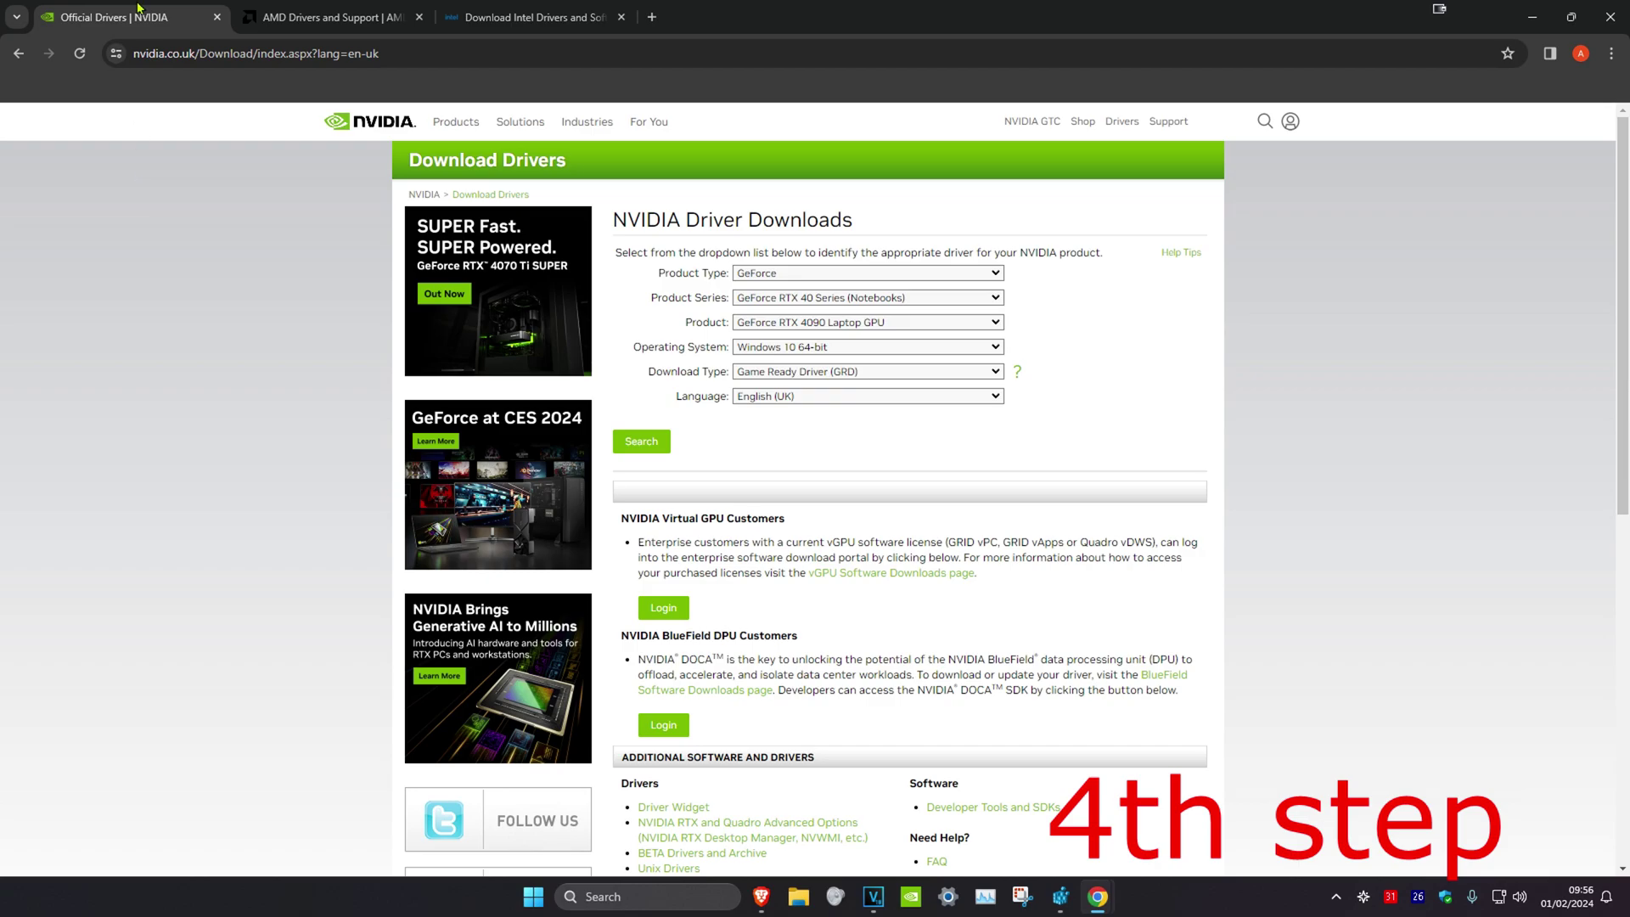
# View the AMD driver page, then Intel's Download Center in Chrome
pyautogui.click(321, 12)
pyautogui.click(466, 17)
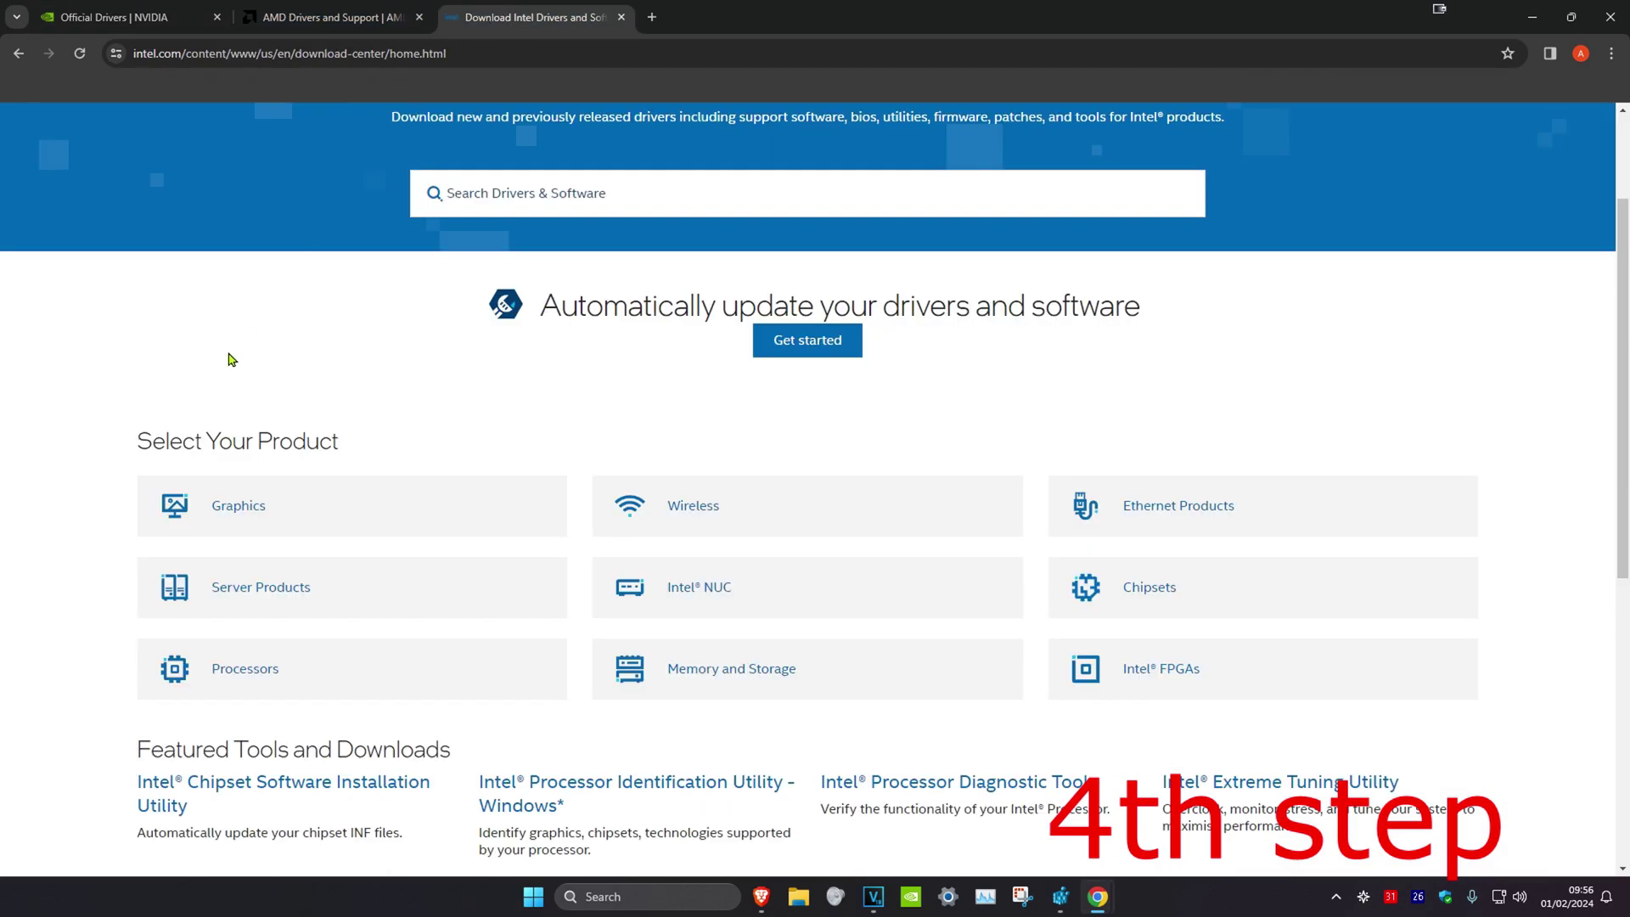